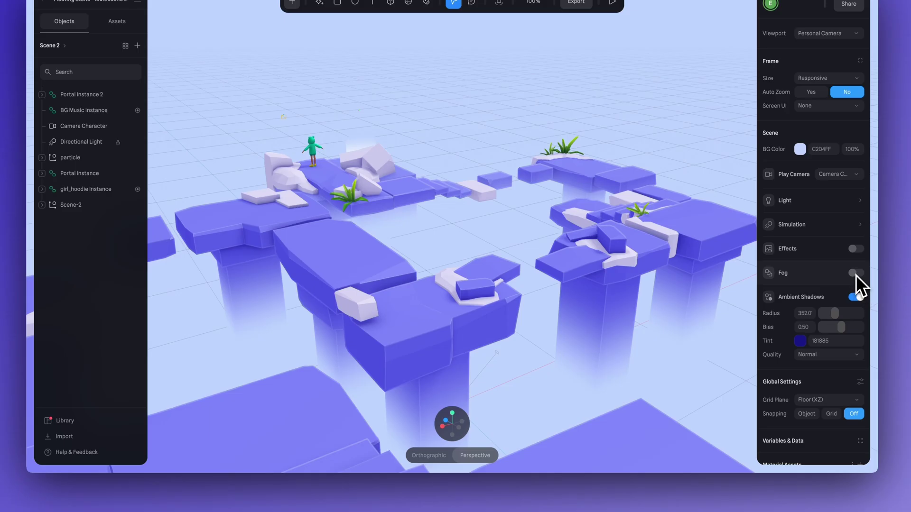
Toggle fog on and back off in the floating-stones scene to compare.
left_click(855, 274)
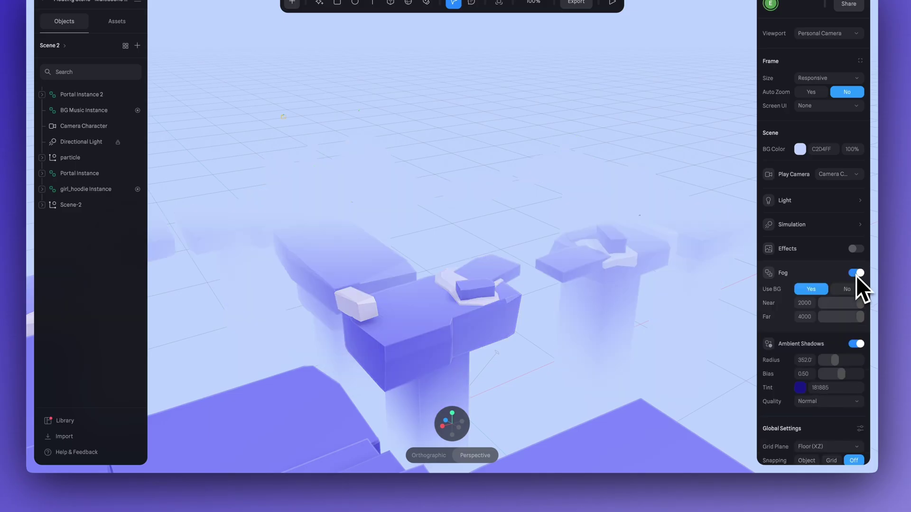
left_click(856, 274)
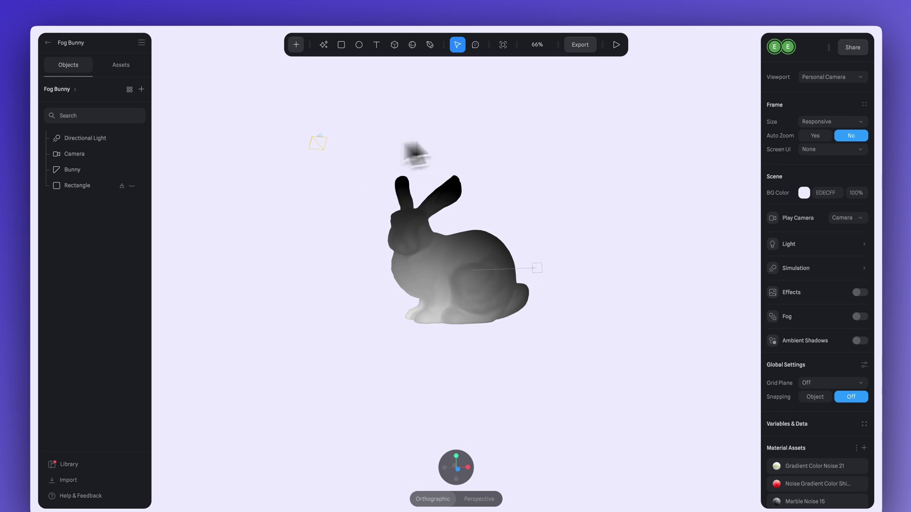
Enable fog in the bunny scene, change its colour, set Use BG to Yes, and raise Near.
left_click(410, 229)
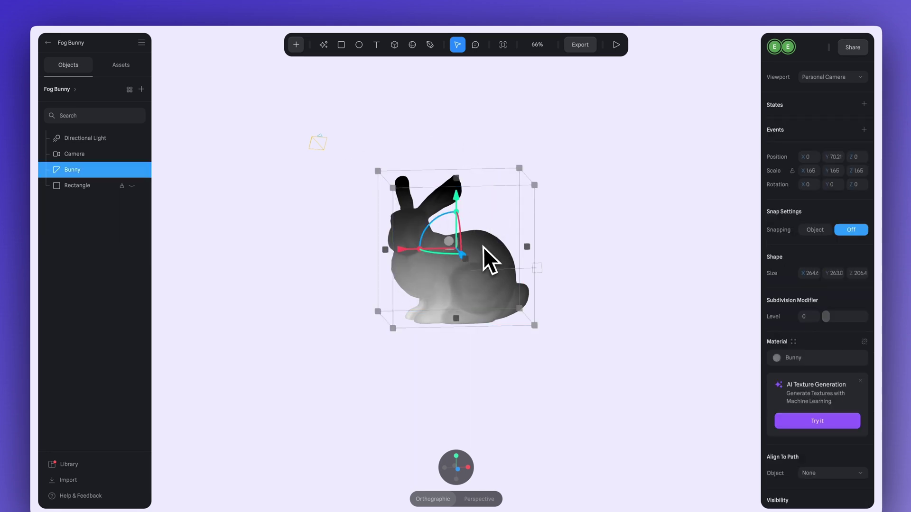
key("Escape")
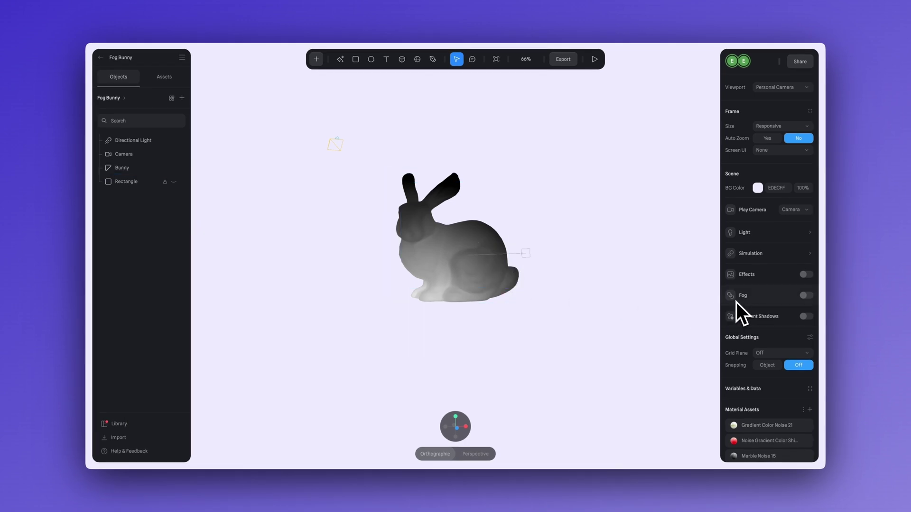
left_click(805, 295)
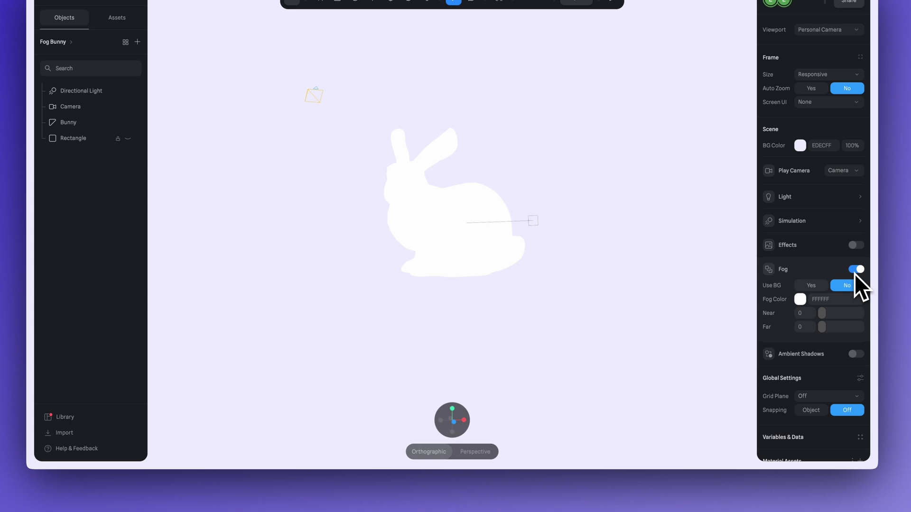
left_click(800, 299)
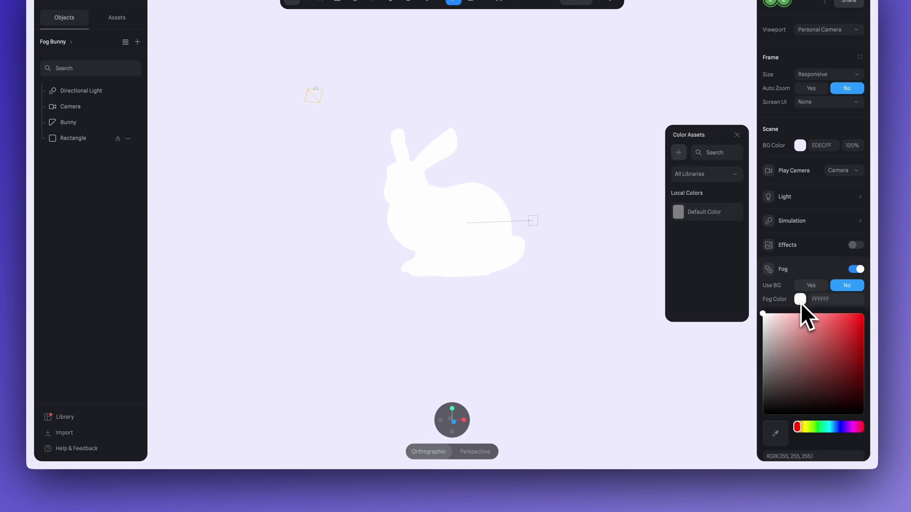
left_click_drag(805, 315, 754, 304)
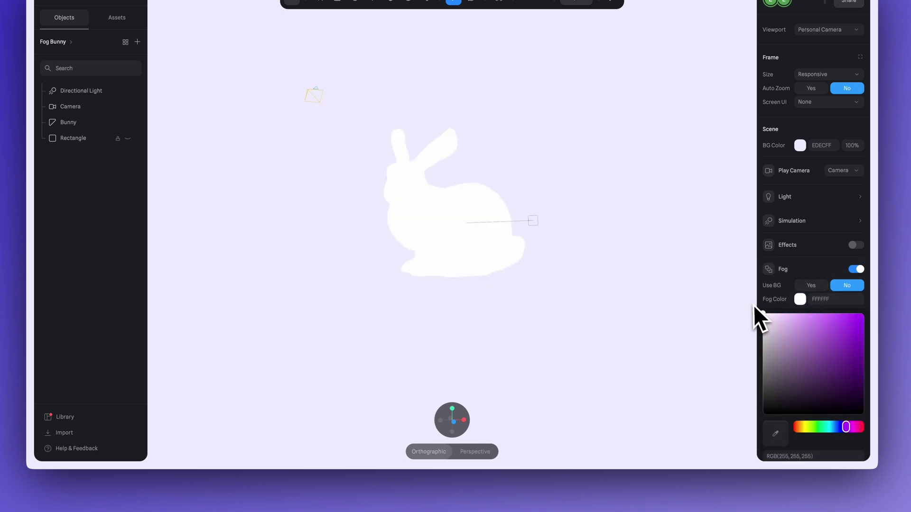
left_click(811, 285)
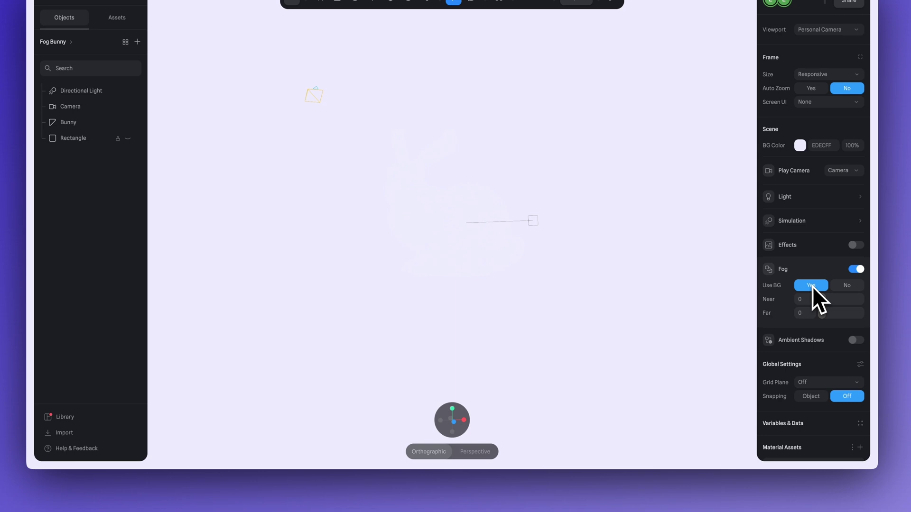
mouse_move(820, 300)
left_mouse_down()
mouse_move(856, 302)
mouse_move(822, 315)
mouse_move(830, 317)
mouse_move(852, 317)
mouse_move(849, 300)
mouse_move(824, 299)
mouse_move(834, 297)
mouse_move(849, 315)
left_mouse_up()
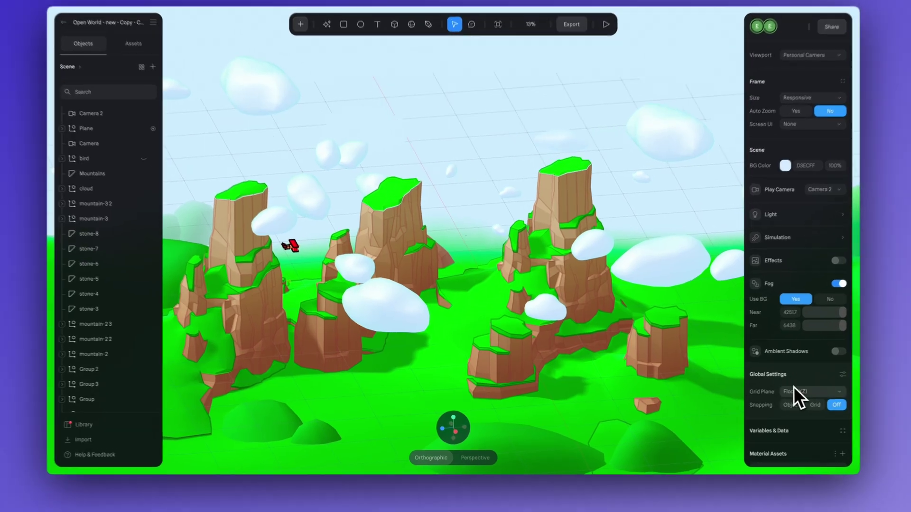
Set Grid Plane to Off, toggle fog off and on, and orbit around the mountains.
left_click(793, 386)
left_click(810, 373)
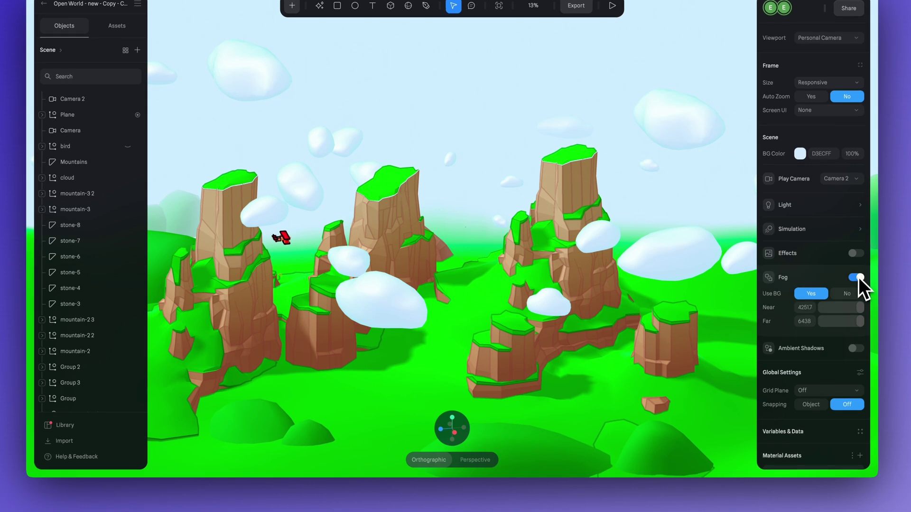
left_click(857, 277)
left_click(856, 277)
left_click_drag(593, 251, 447, 268, "alt")
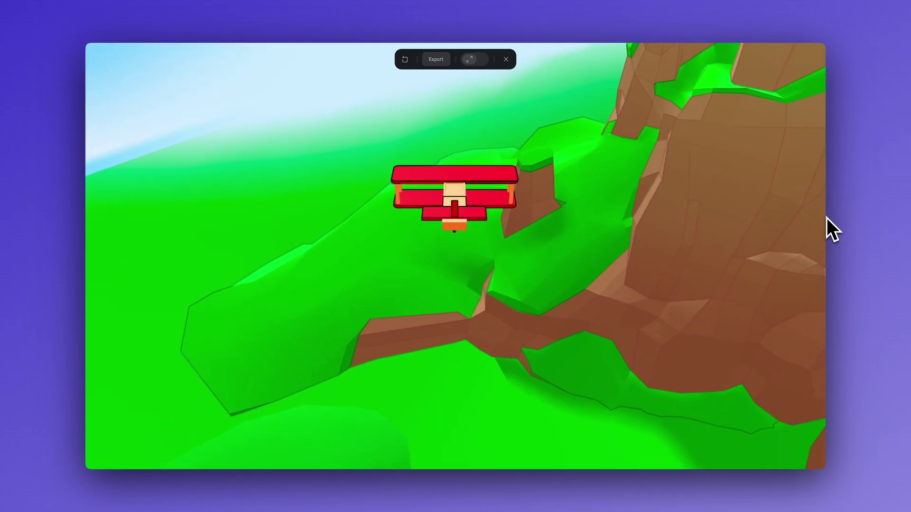
Fly the biplane through the foggy terrain in preview using the arrow keys.
key("Left")
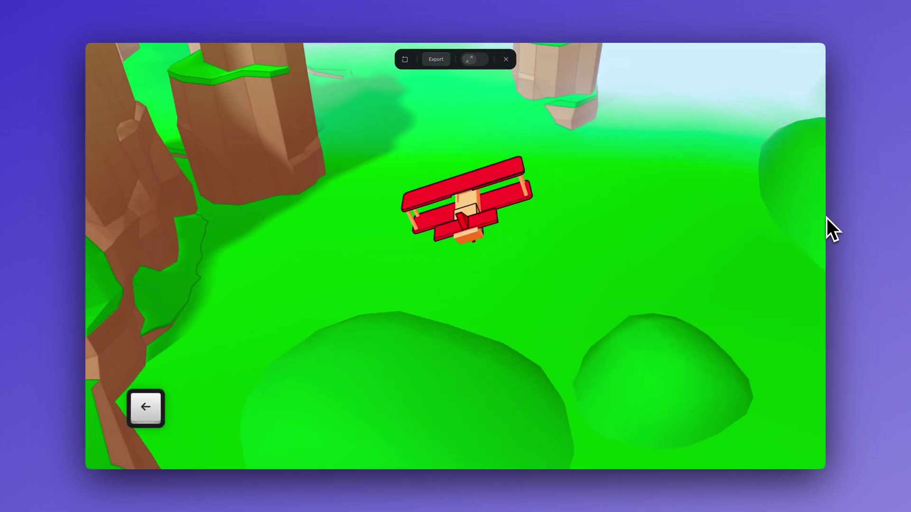
key("Up")
key("Down")
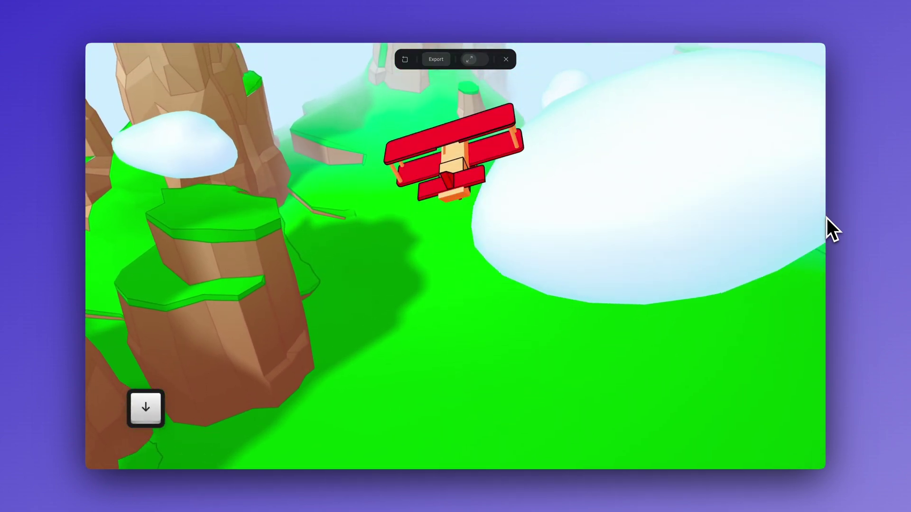
key("Right")
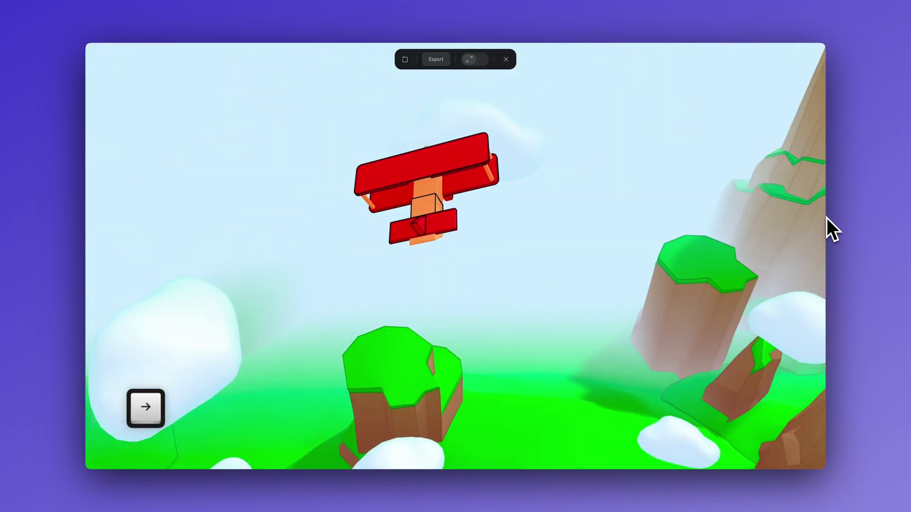
key("Up")
key("Down")
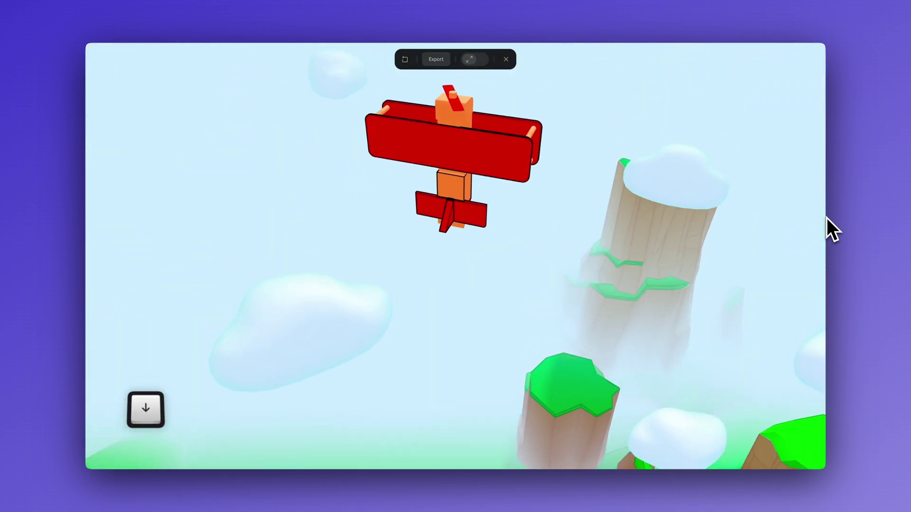
key("Right")
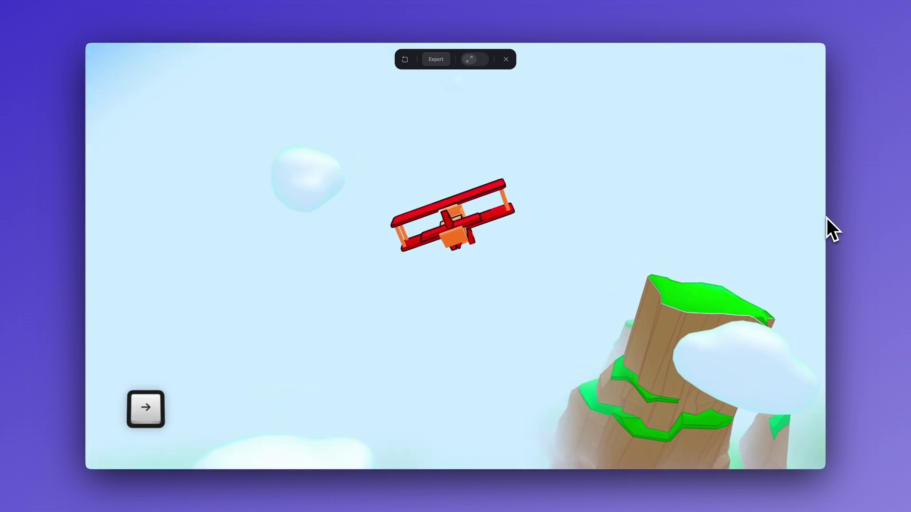
key("Down")
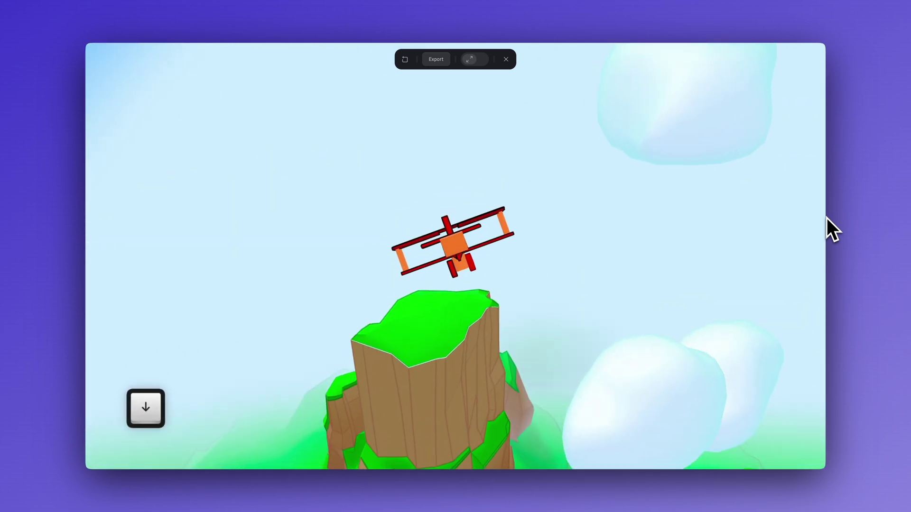
key("Right")
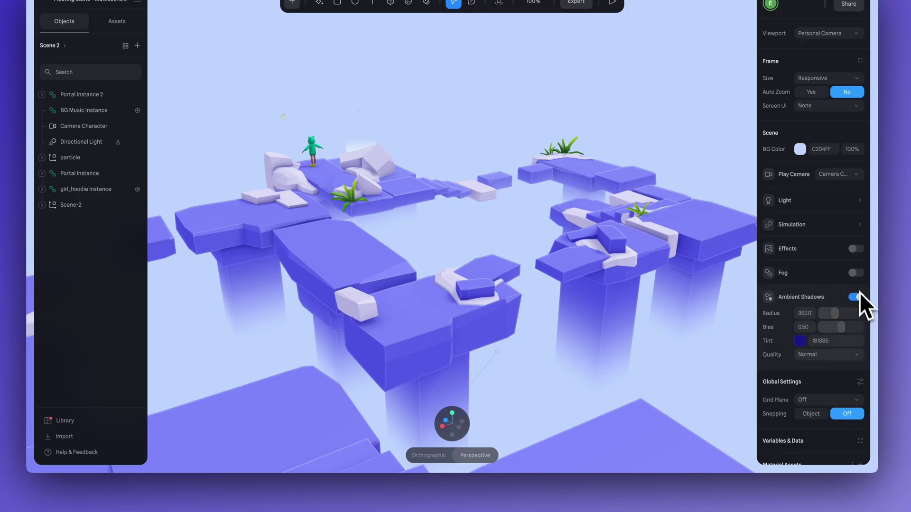
Toggle fog several times to compare and leave it on, then select Scene-2 and orbit closer.
left_click(855, 272)
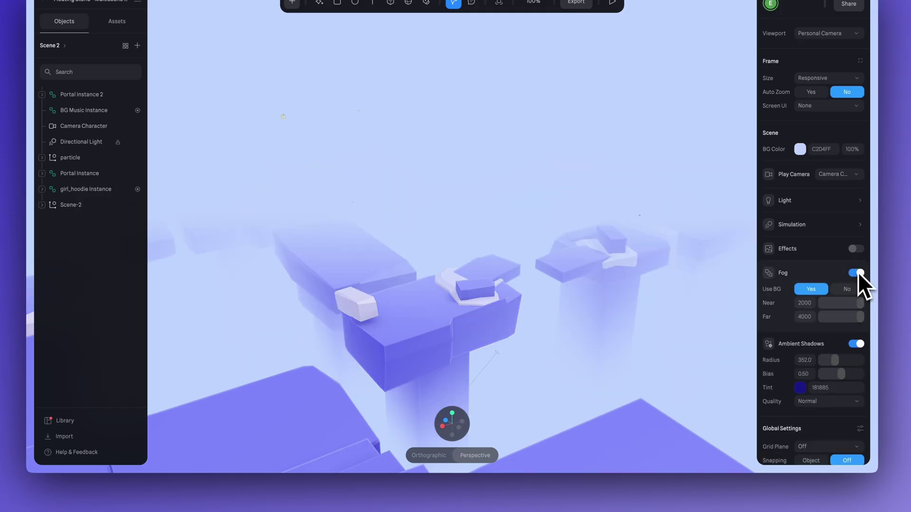
left_click(857, 273)
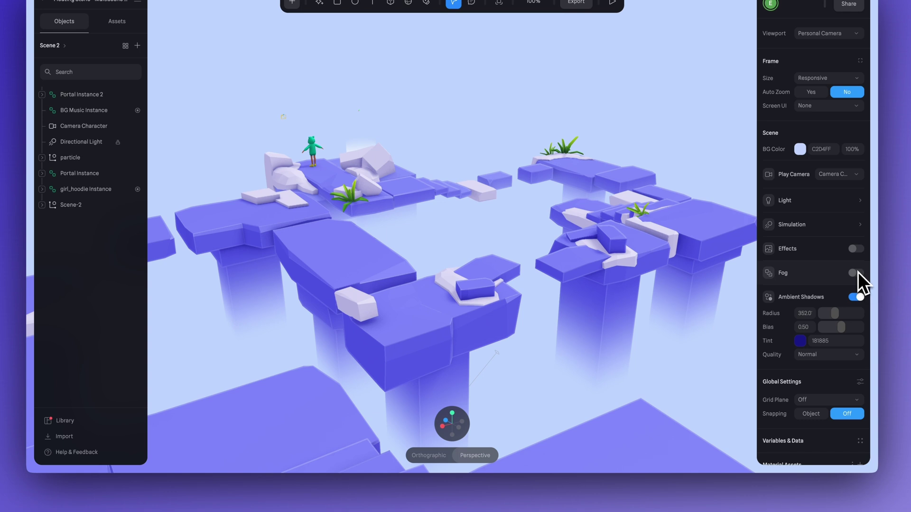
left_click(856, 273)
left_click(857, 273)
left_click(857, 272)
left_click(409, 385)
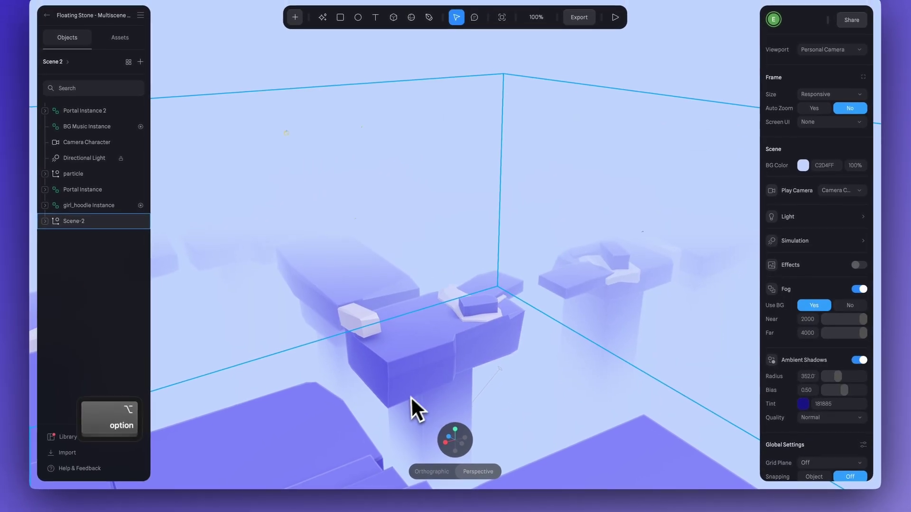
mouse_move(411, 397)
left_mouse_down()
mouse_move(464, 389)
mouse_move(395, 393)
left_mouse_up()
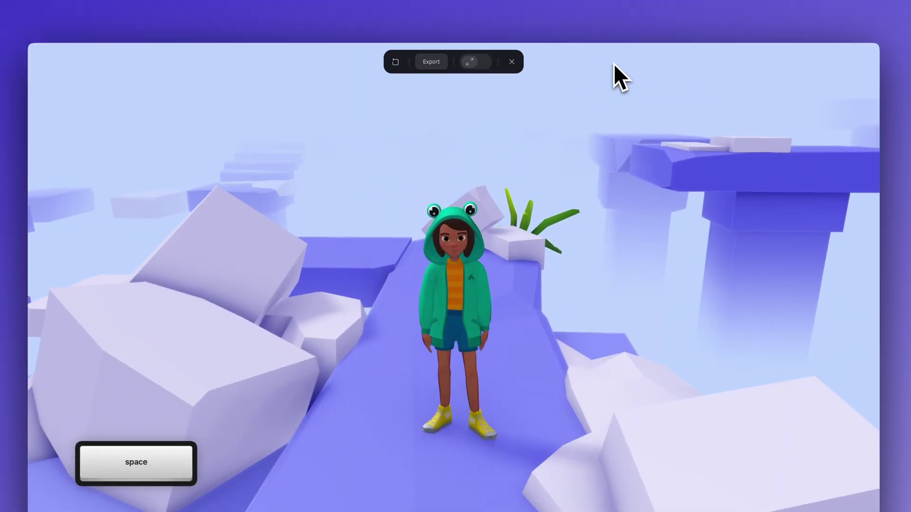
Walk and jump the character across the misty platforms using W, A and Space.
key("w")
key("a")
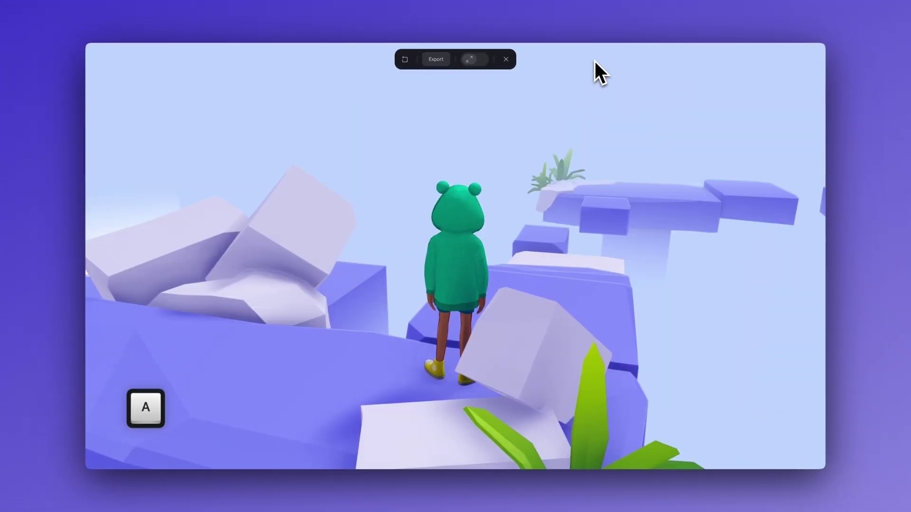
key("a")
key("w")
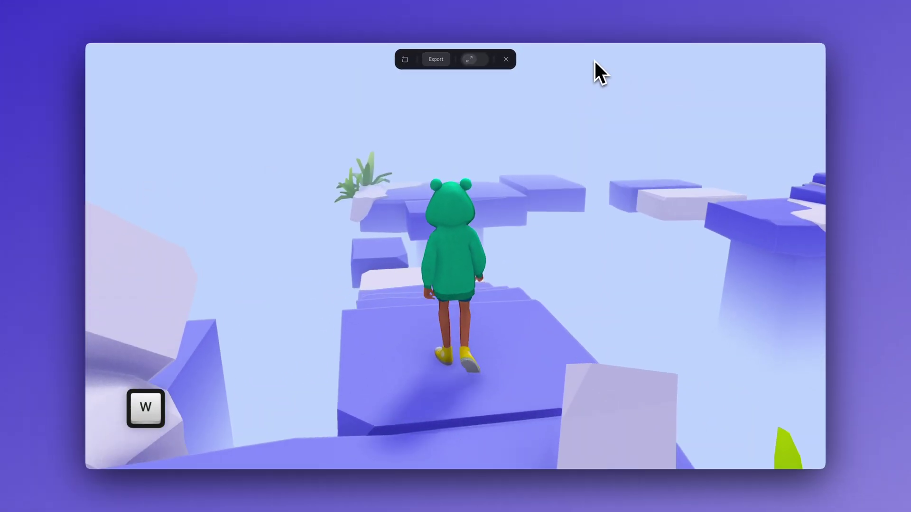
key("a")
key("space")
key("w")
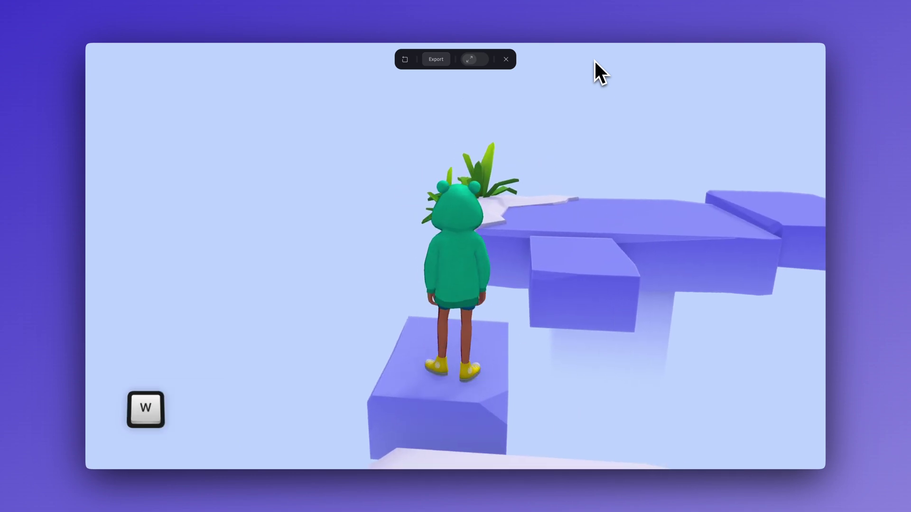
key("space")
key("a")
key("space")
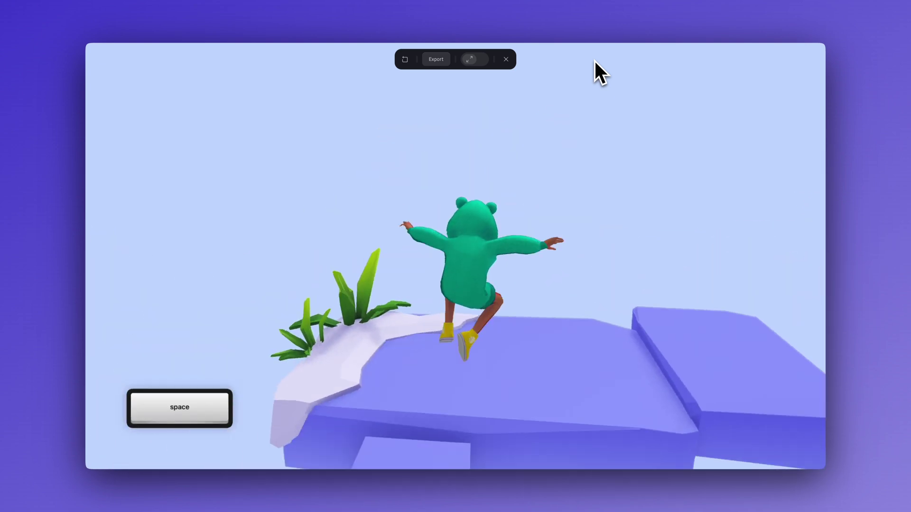
key("w")
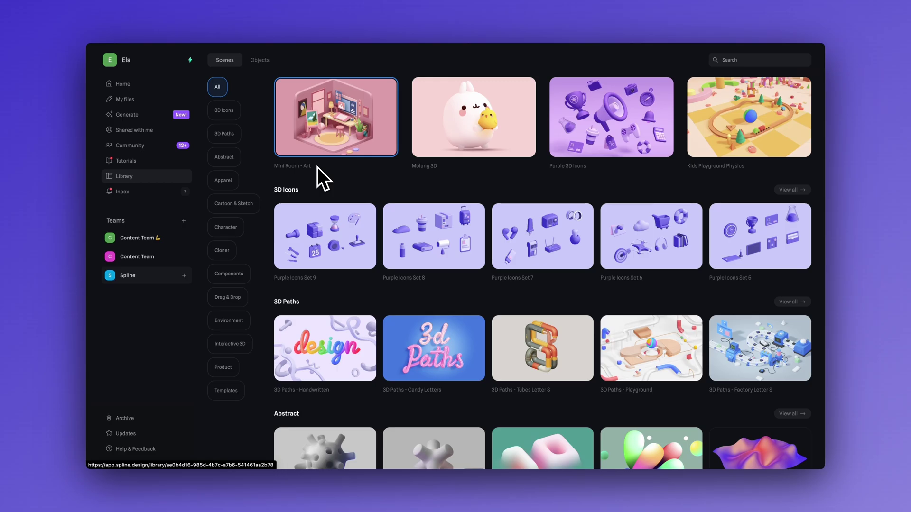
Scroll the Library scenes down to the Environment row and open Wizard Room.
scroll(346, 187, "down", 5)
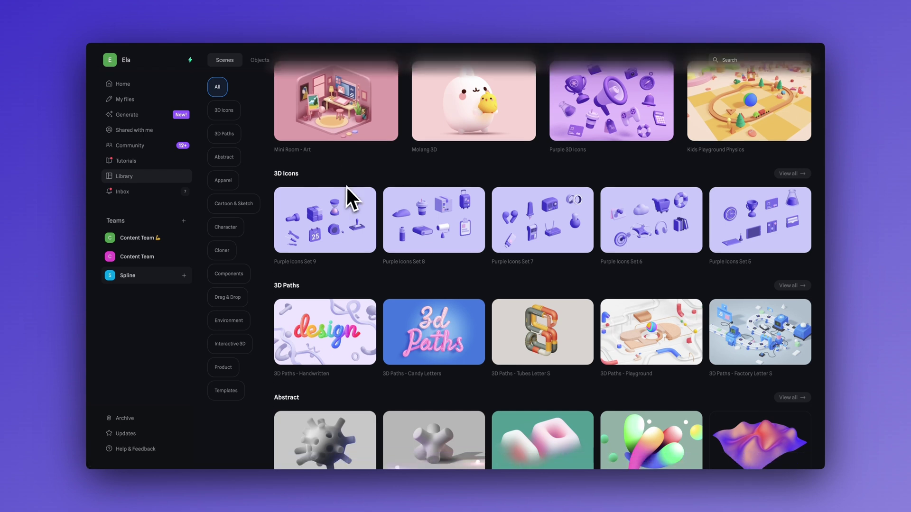
scroll(348, 188, "down", 3)
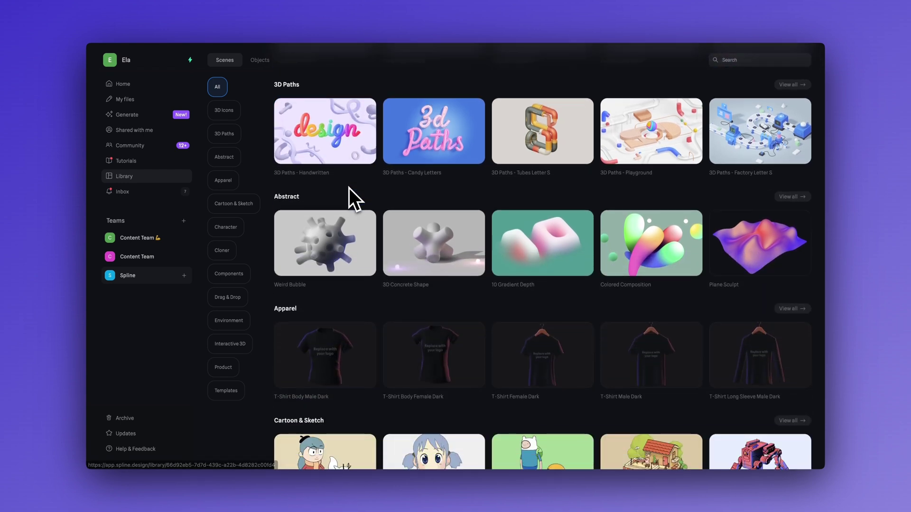
scroll(349, 188, "down", 8)
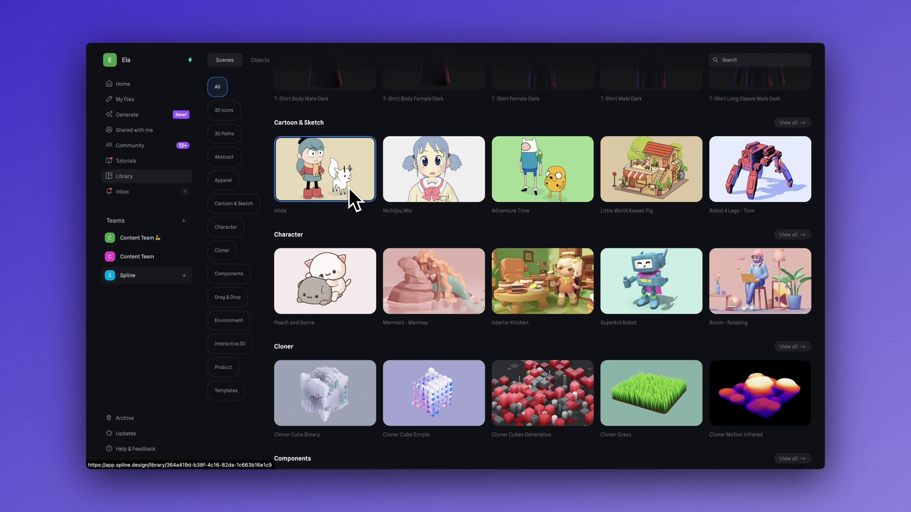
scroll(349, 188, "down", 7)
scroll(349, 187, "down", 10)
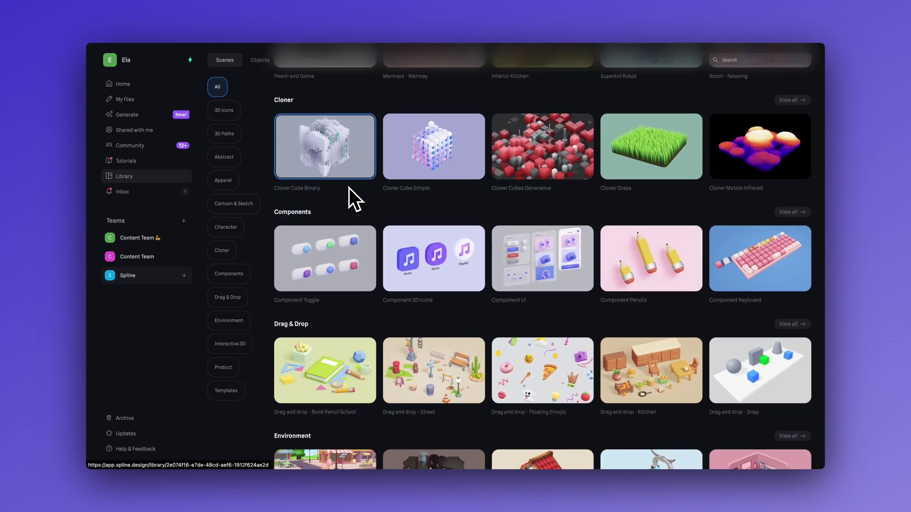
scroll(348, 186, "down", 2)
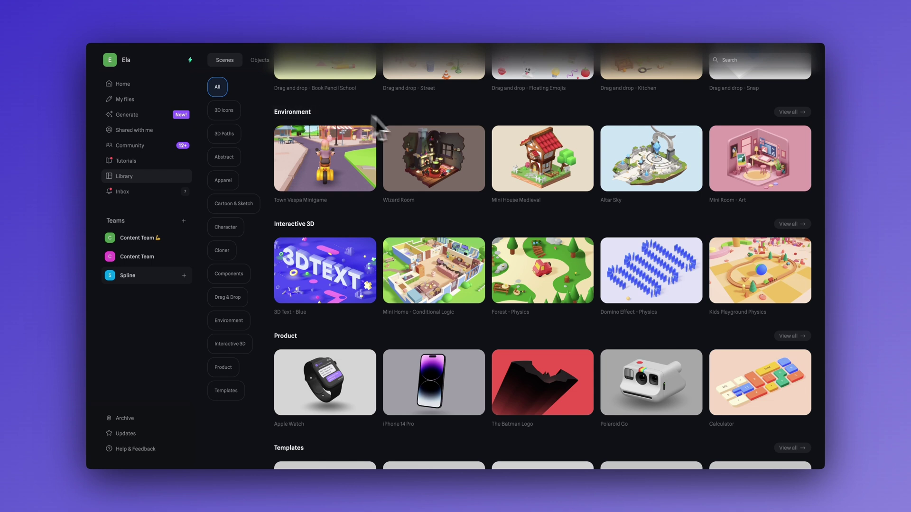
left_click(430, 156)
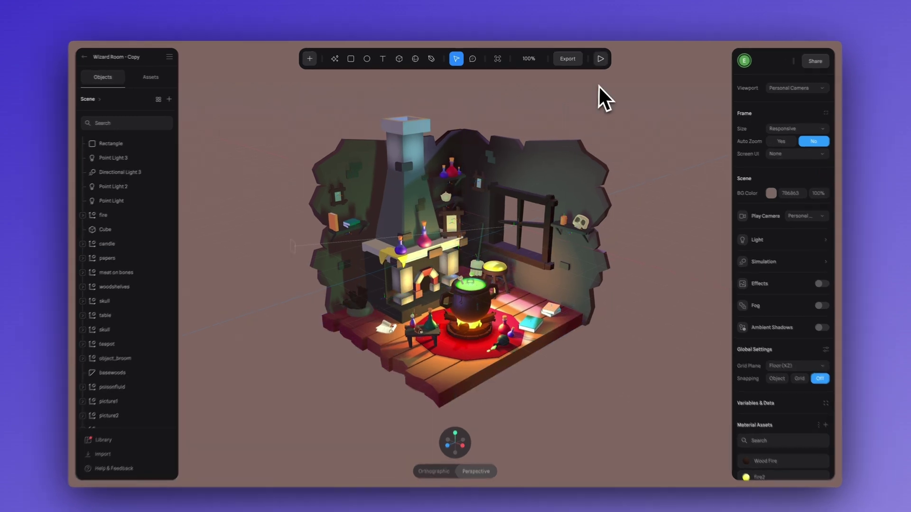
Preview the Wizard Room, exit the preview, and select the inner skull group on the shelf.
left_click(600, 58)
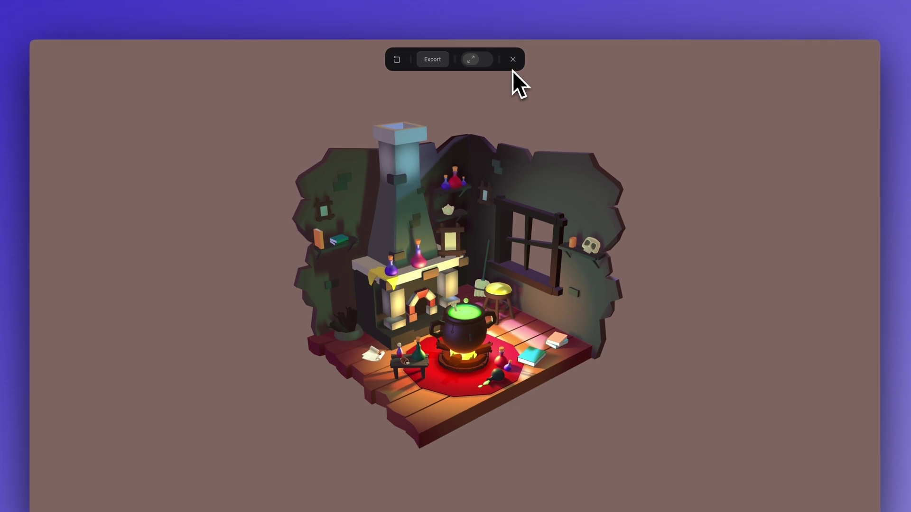
left_click(513, 51)
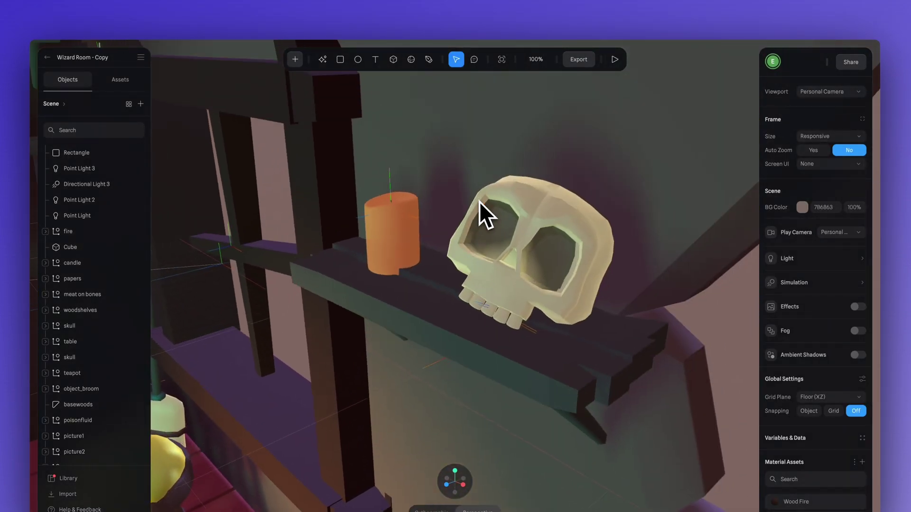
left_click(479, 201)
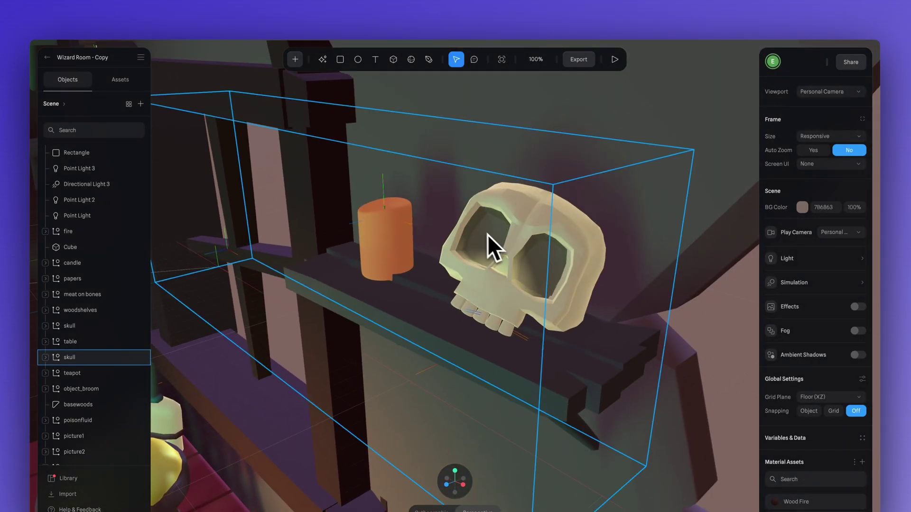
double_click(503, 285)
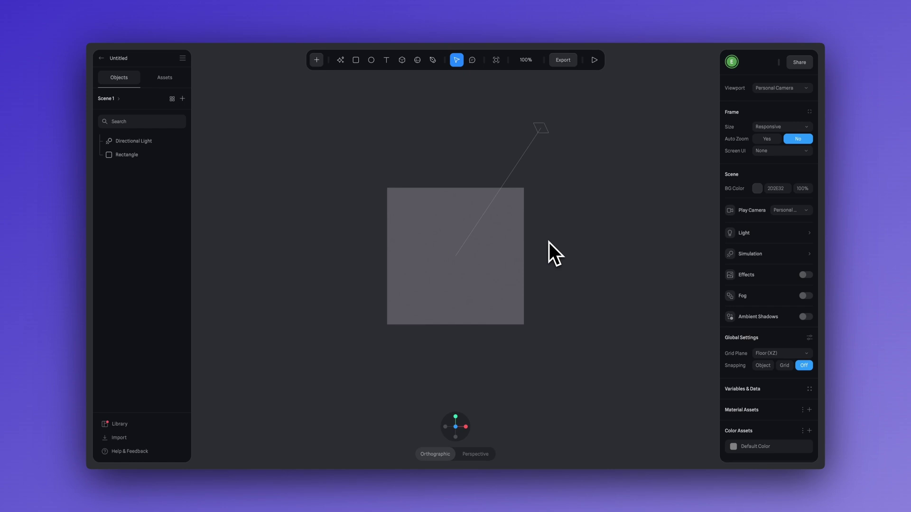
Delete the default rectangle in the new scene and paste in the skull.
left_click(521, 241)
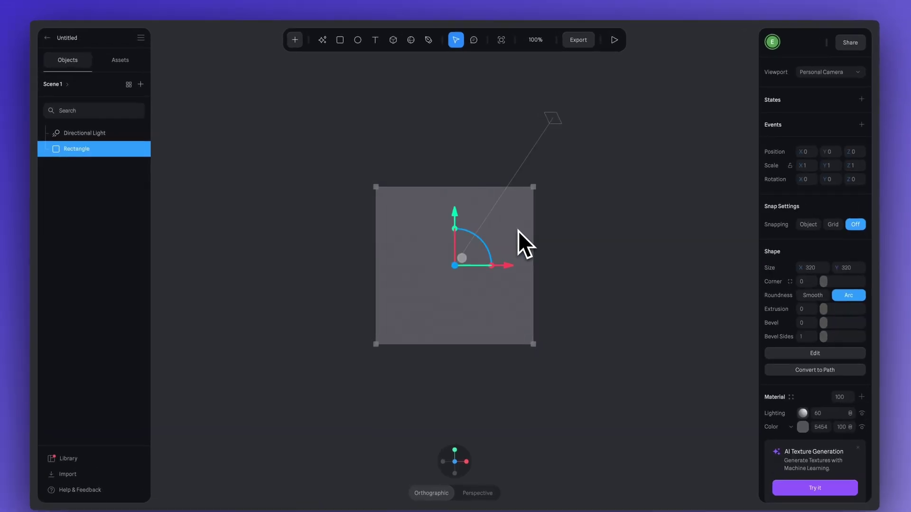
key("BackSpace")
key("super+v")
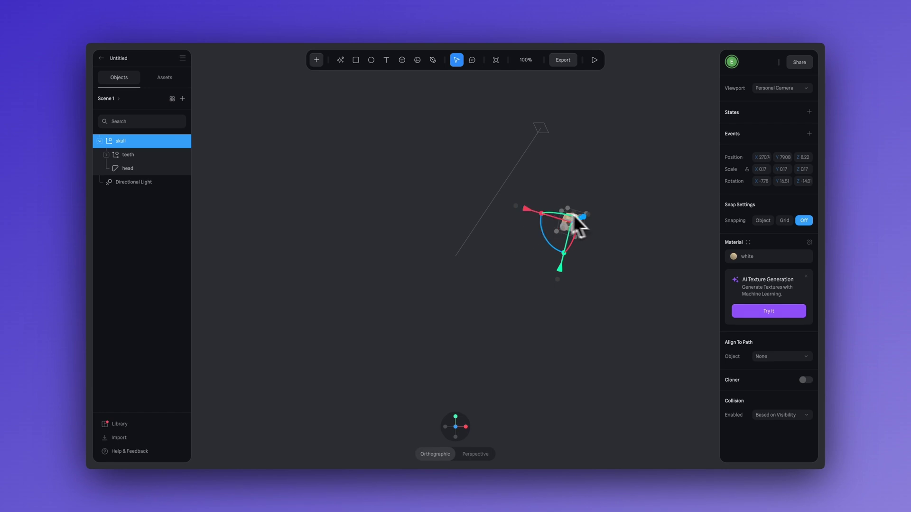
Reset the skull's position and rotation to 0, 0, 0 and zoom to fit it.
left_click(596, 231)
left_click(582, 231)
right_click(143, 143)
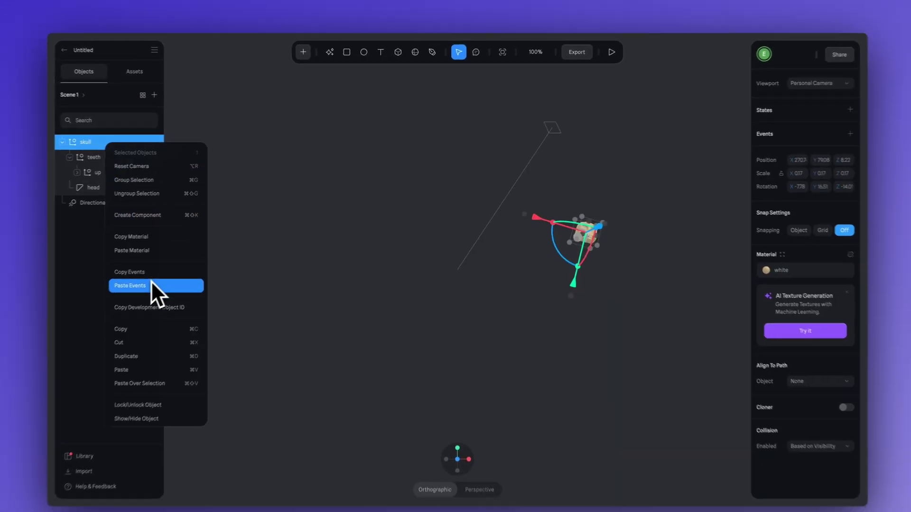
scroll(152, 283, "down", 5)
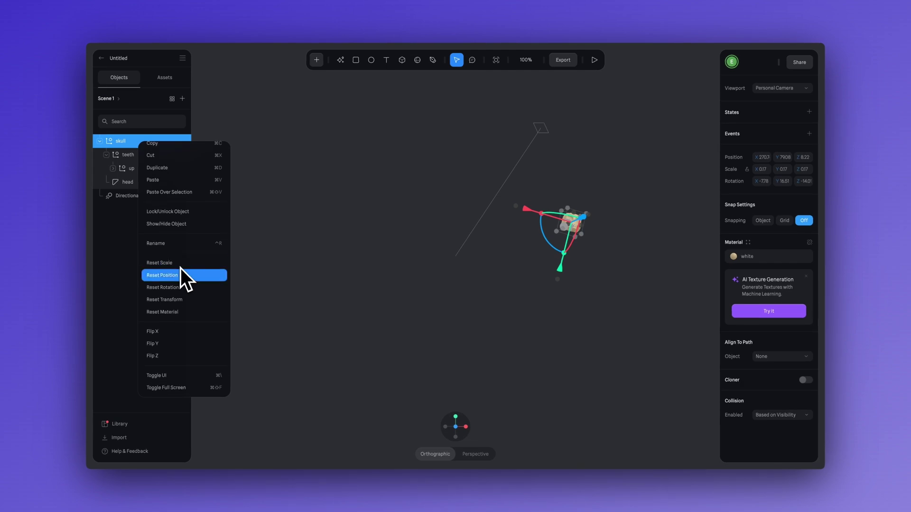
left_click(180, 275)
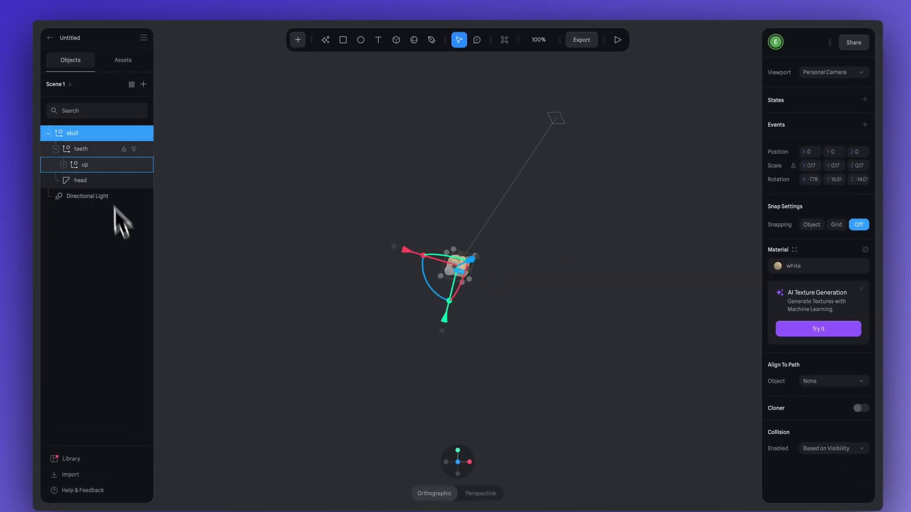
right_click(98, 139)
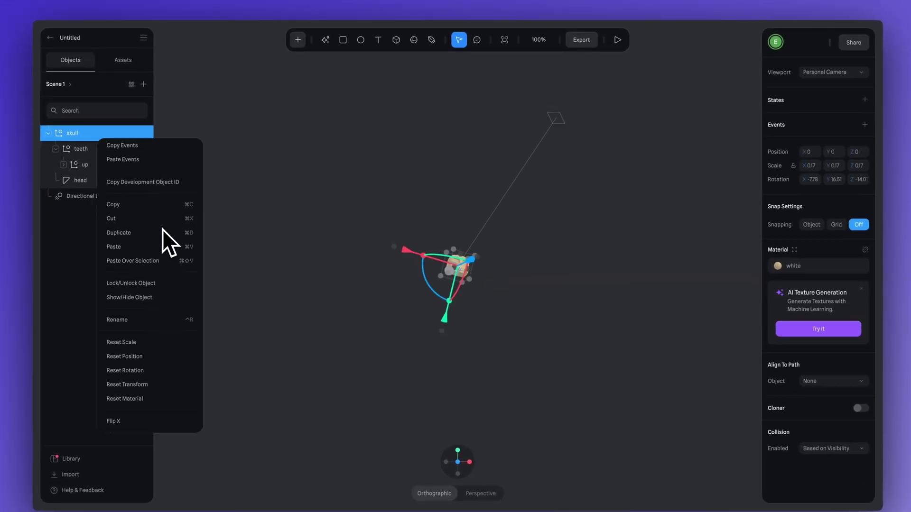
scroll(162, 230, "down", 2)
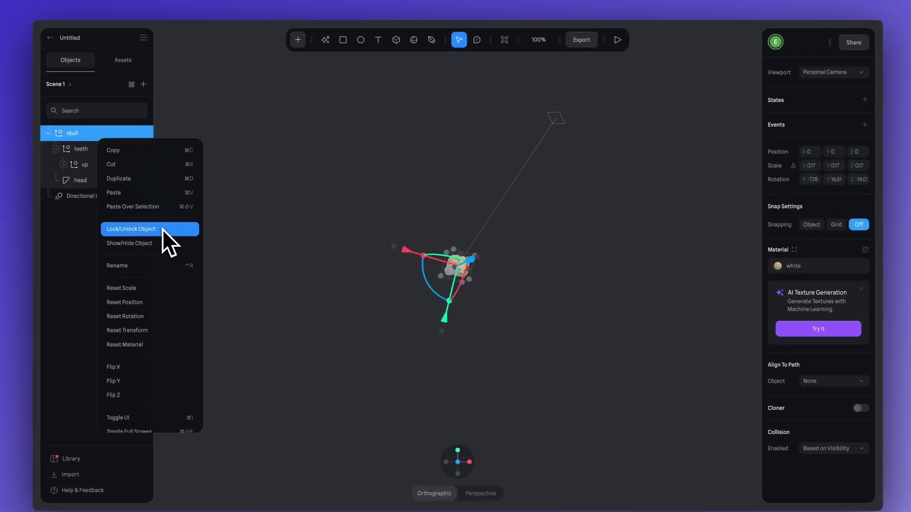
left_click(146, 321)
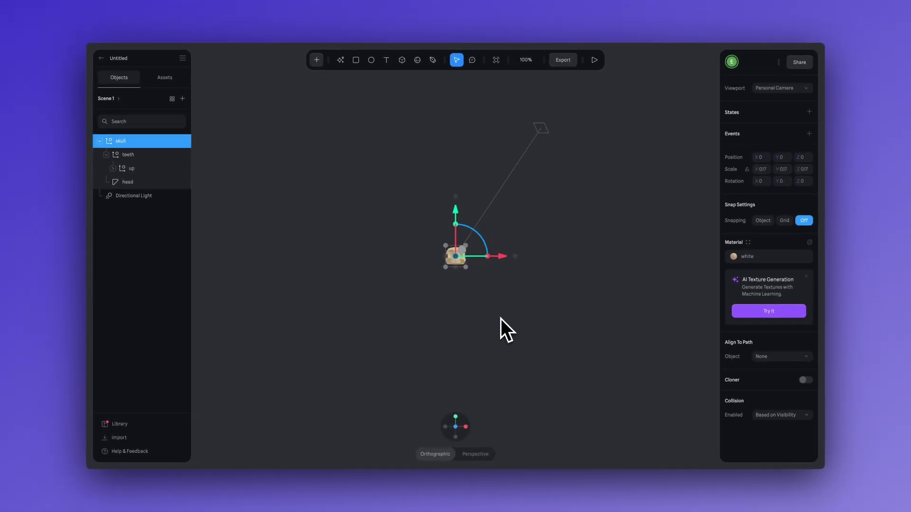
key("shift+2")
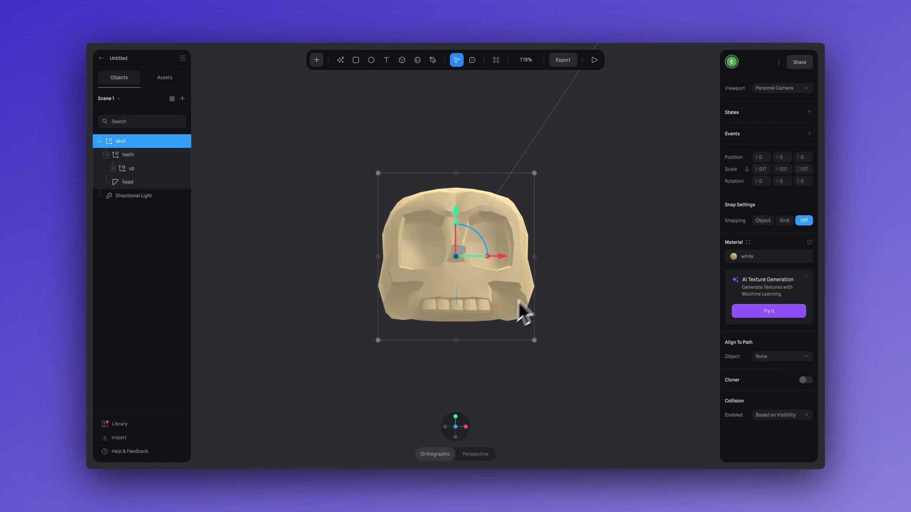
Add a blue Matcap layer to the skull's white material and move it below Fresnel.
left_click(746, 257)
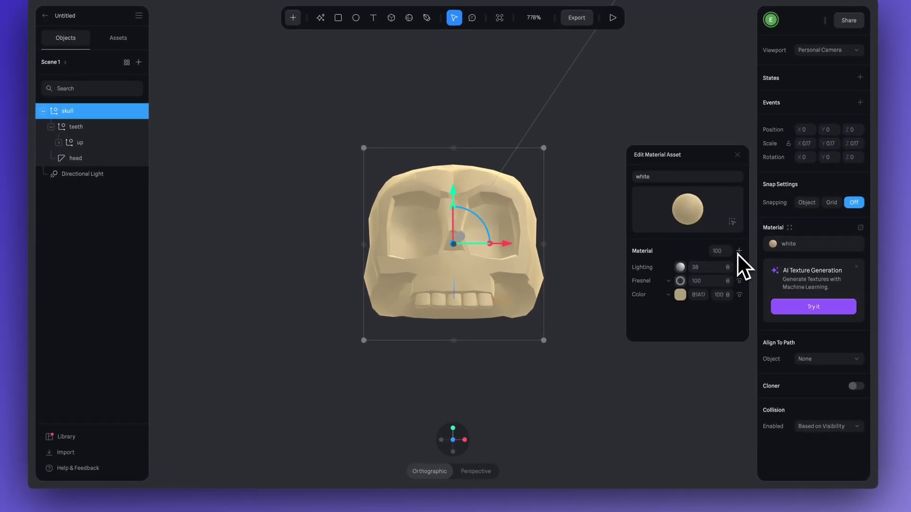
left_click(739, 251)
left_click(670, 268)
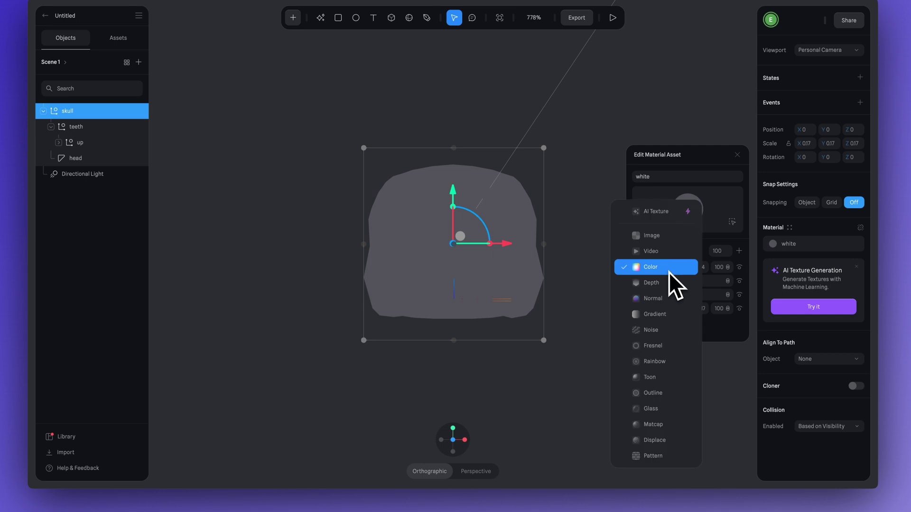
left_click(654, 424)
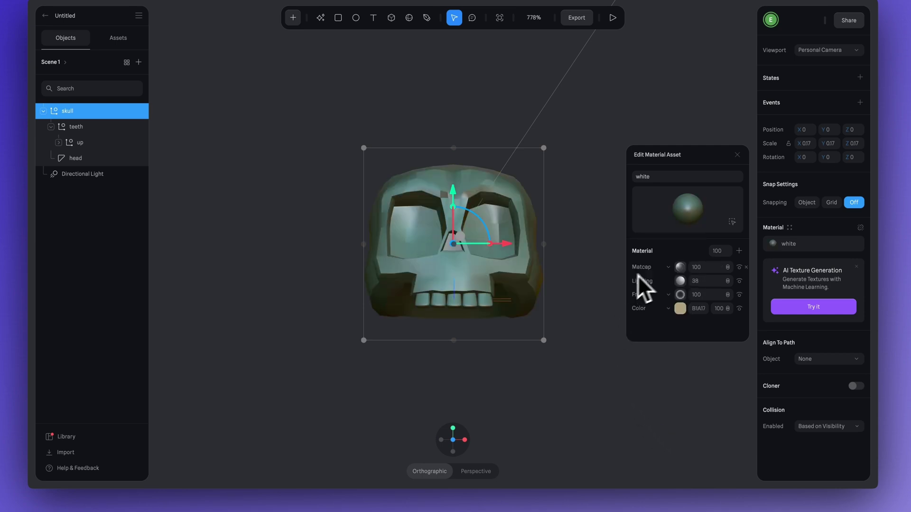
left_click(680, 268)
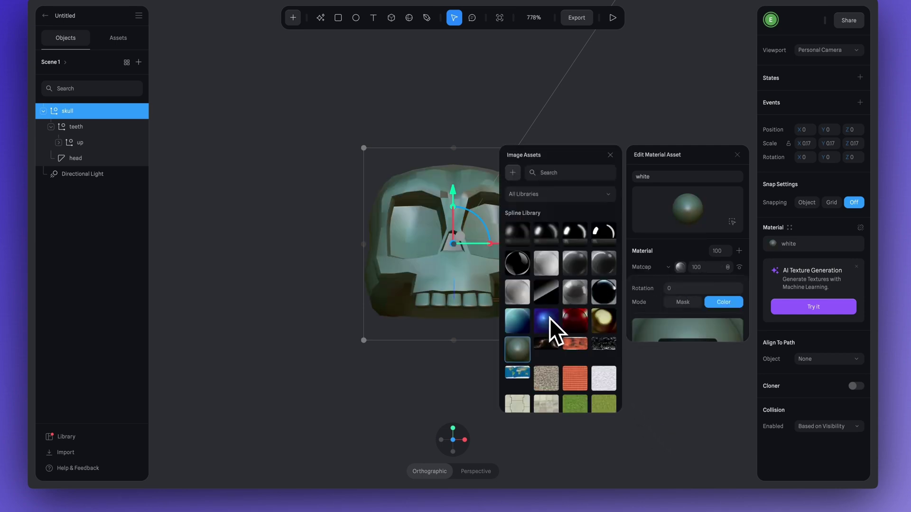
left_click(549, 319)
left_click(682, 245)
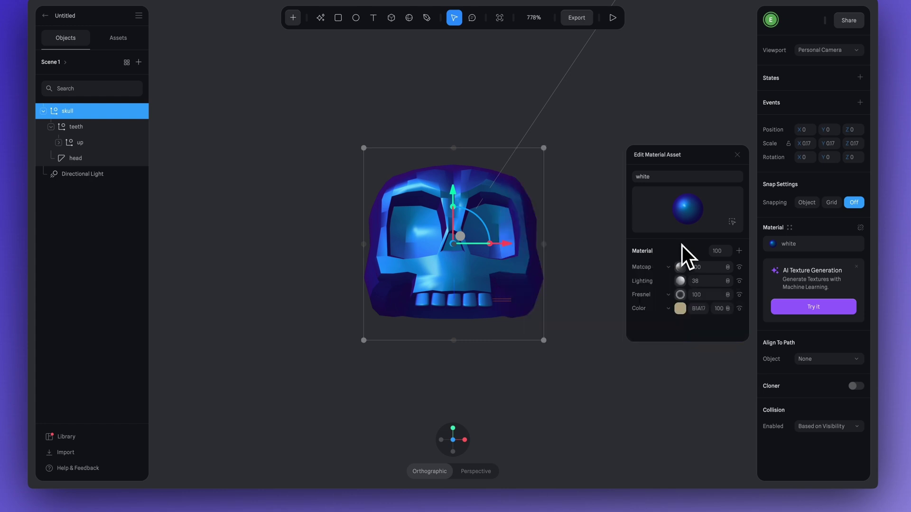
left_click_drag(642, 269, 653, 307)
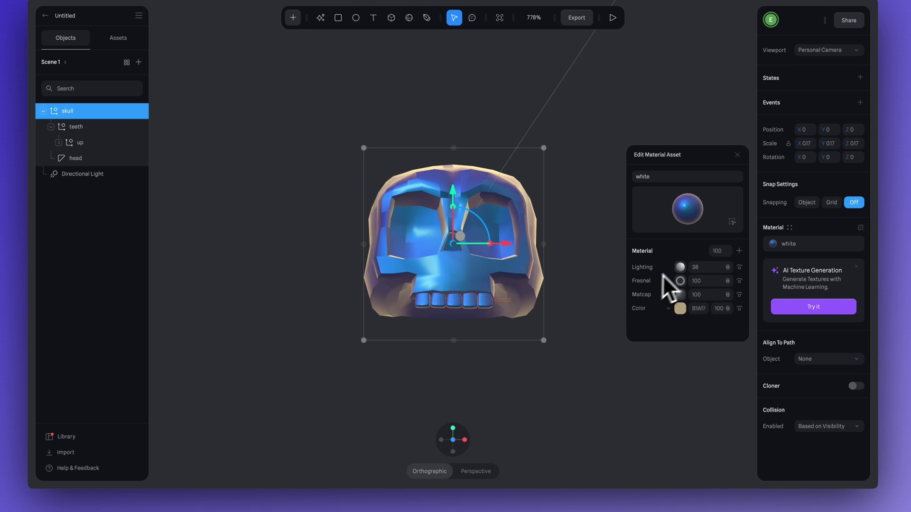
left_click(682, 283)
Change the Fresnel colour to a deeper, more saturated blue and collapse its settings.
left_click(673, 325)
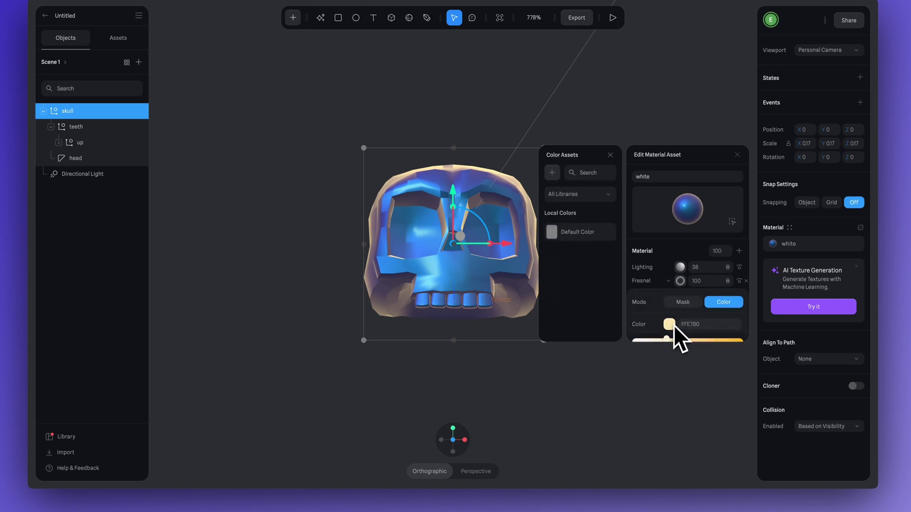
scroll(674, 326, "down", 3)
left_click_drag(673, 321, 713, 321)
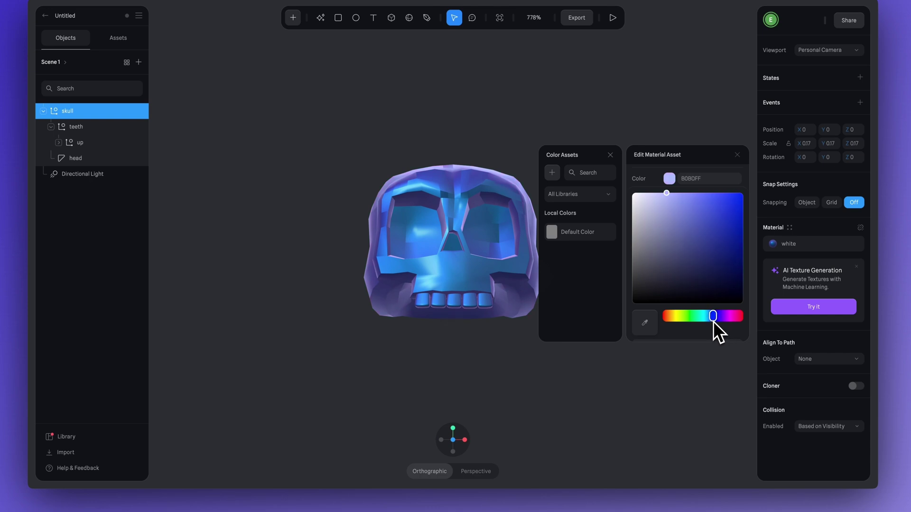
left_click(666, 194)
left_click_drag(667, 195, 693, 195)
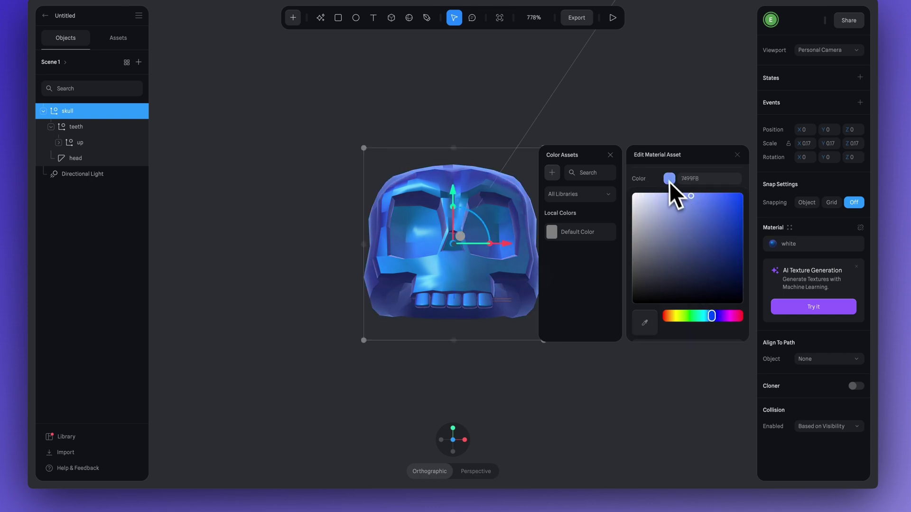
left_click_drag(700, 198, 708, 203)
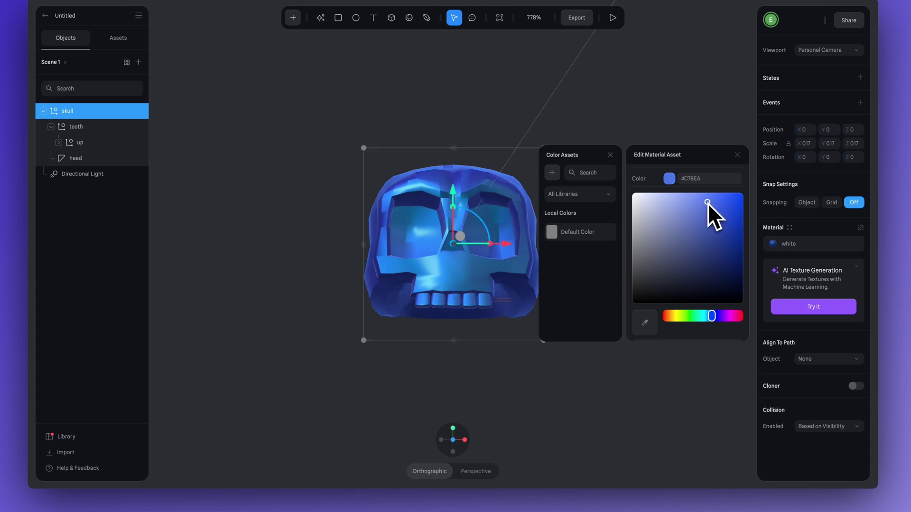
left_click(673, 181)
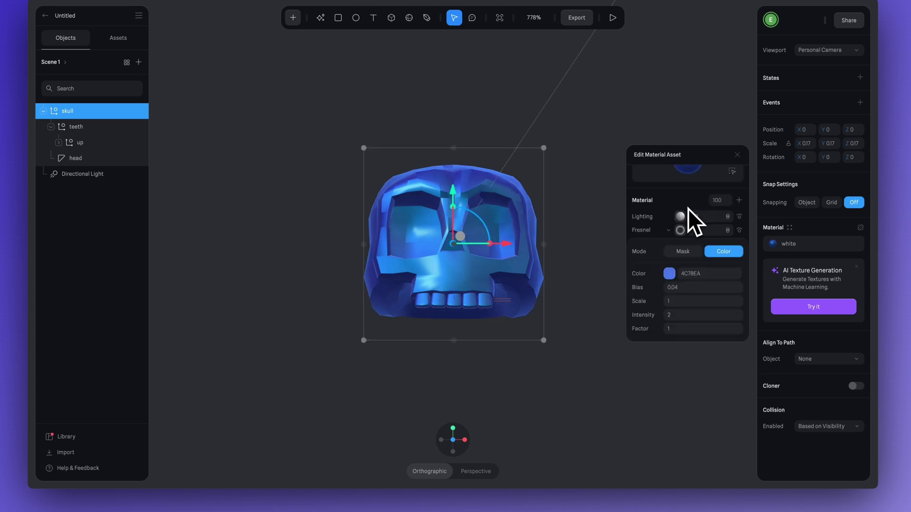
left_click(681, 233)
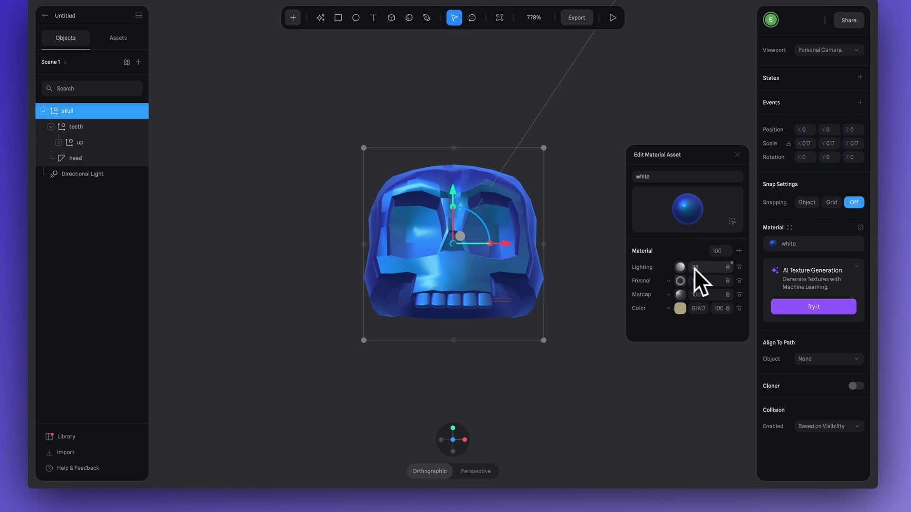
Raise the material's Lighting layer value from 38 to 90.
mouse_move(734, 307)
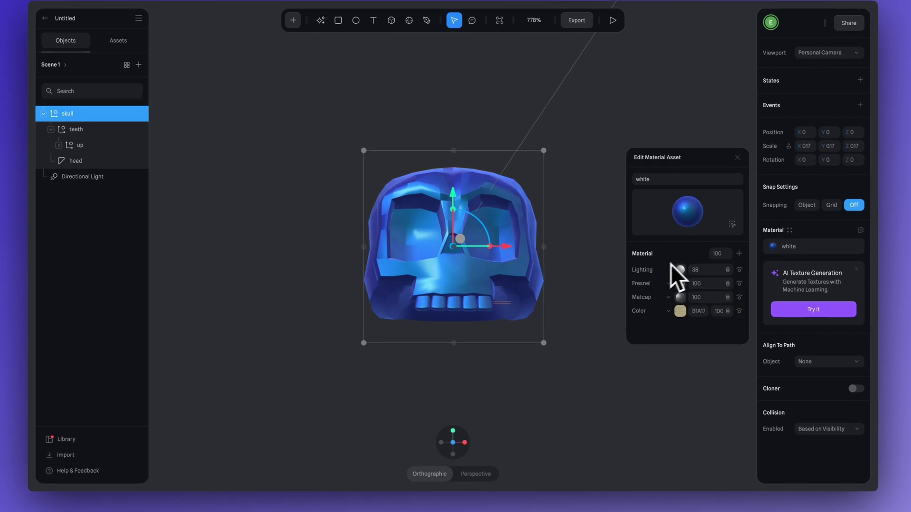
left_click_drag(690, 271, 715, 271)
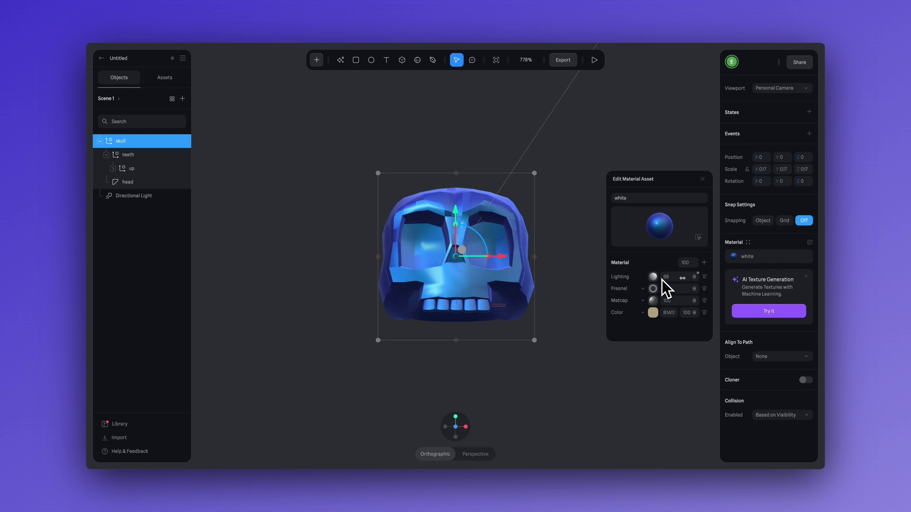
left_click_drag(683, 278, 684, 278)
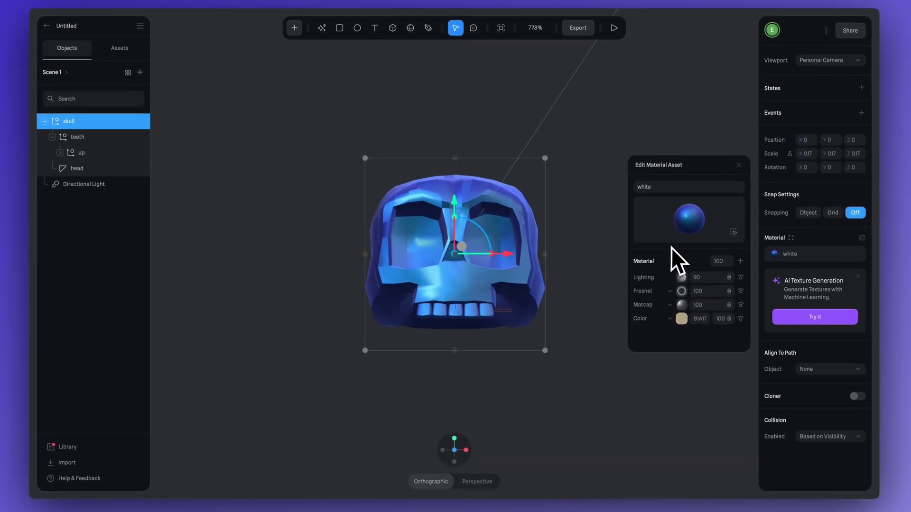
Add an orthographic camera at Z 1000 and make the viewport look through it.
left_click(737, 165)
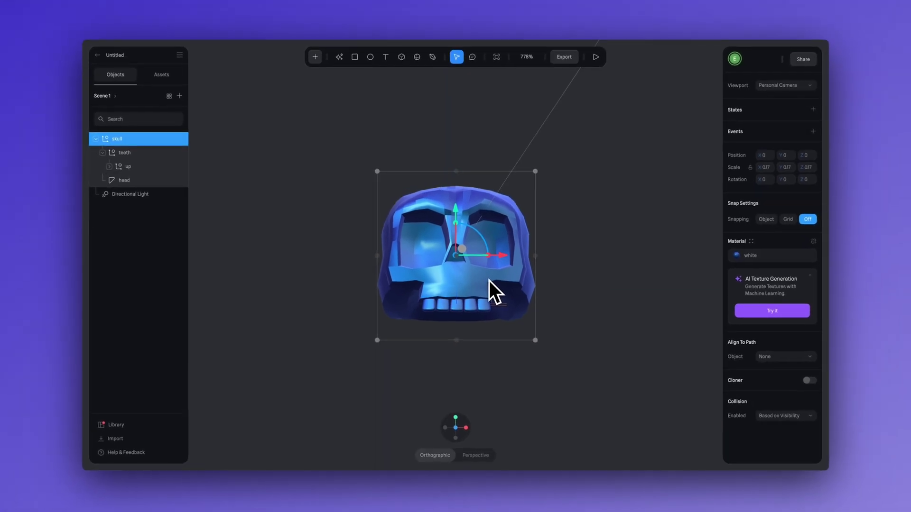
left_click(316, 60)
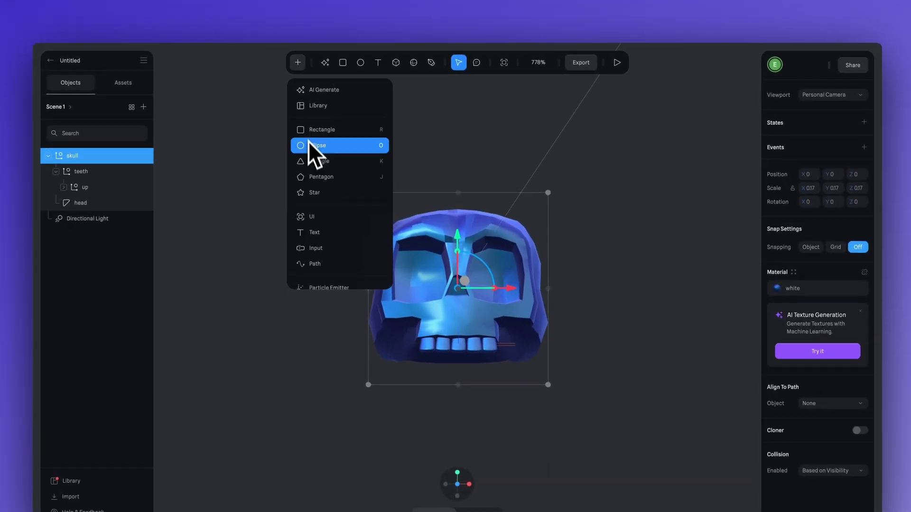
scroll(308, 142, "down", 5)
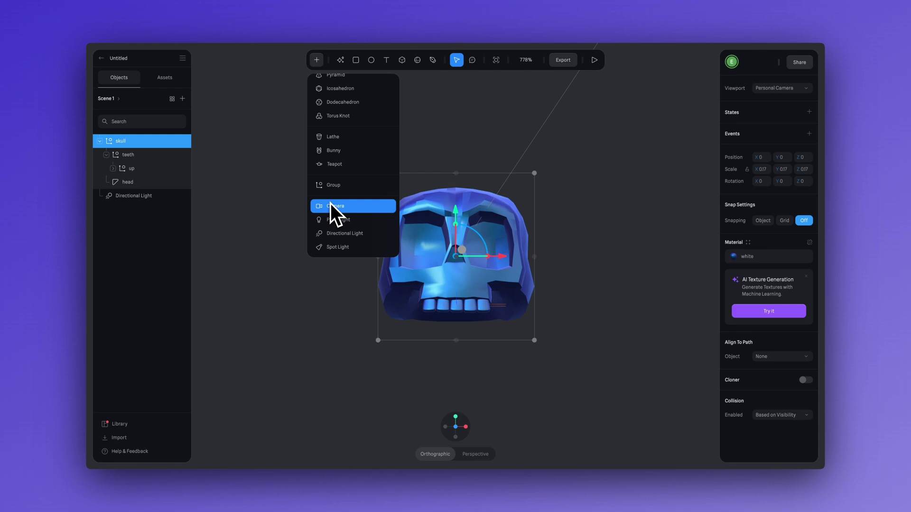
left_click(330, 205)
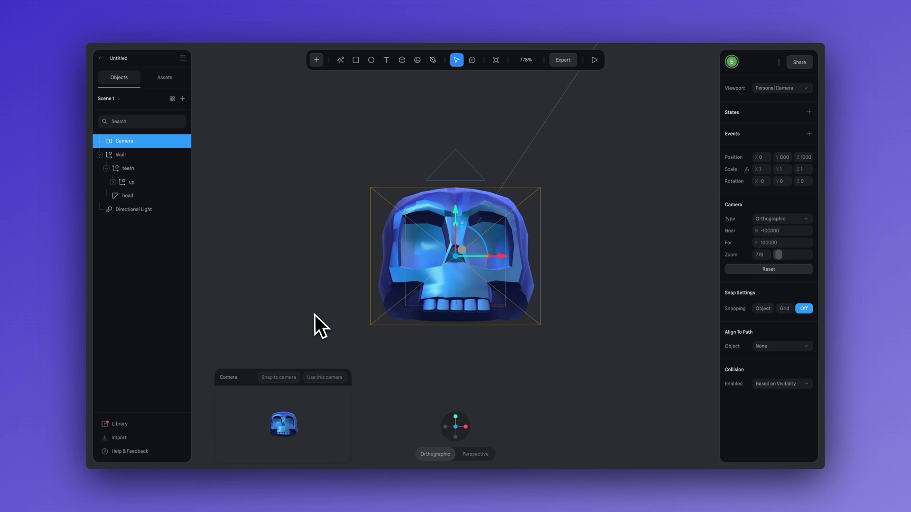
left_click(317, 377)
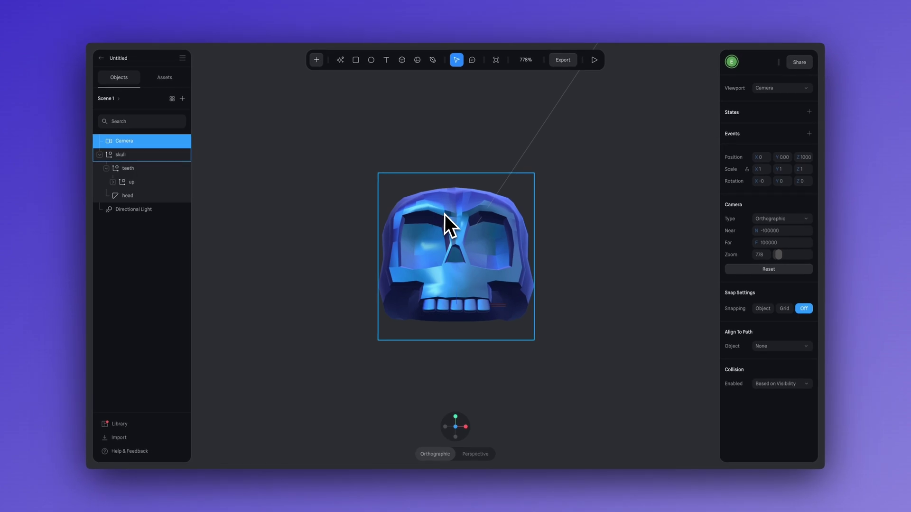
Enlarge the skull to a scale of about 0.27 so it fills the camera frame.
left_click(468, 241)
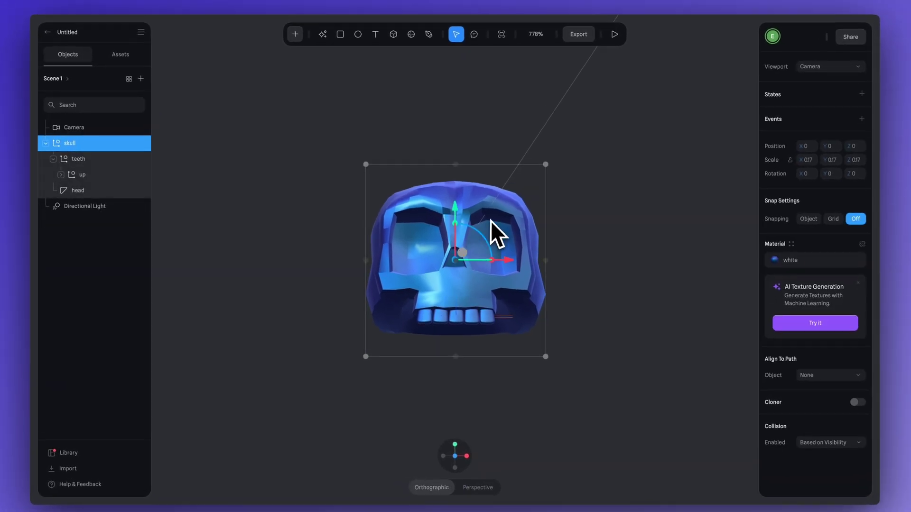
mouse_move(492, 262)
left_mouse_down("shift")
mouse_move(511, 263)
mouse_move(482, 263)
mouse_move(490, 249)
left_mouse_up("shift")
left_click(675, 189)
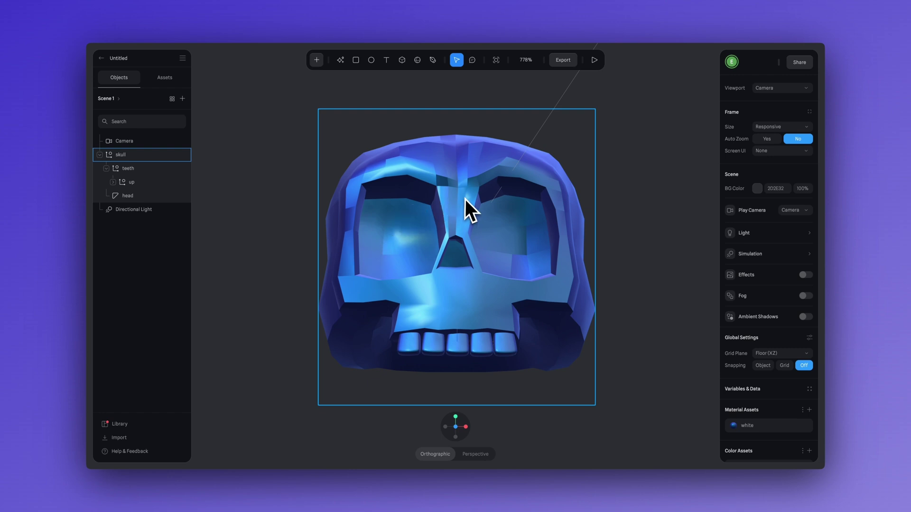
Deselect the skull and try orbiting the locked camera view.
key("Escape")
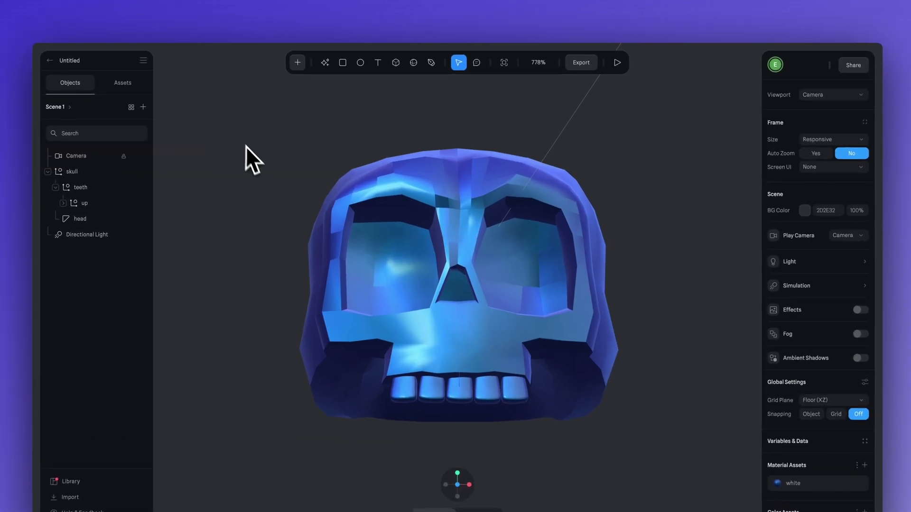
key("super")
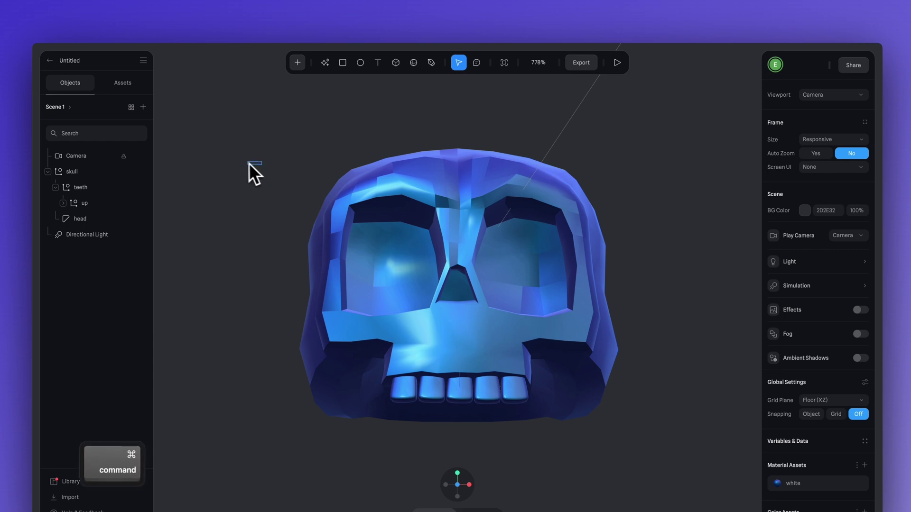
left_click_drag(257, 162, 276, 164, "alt")
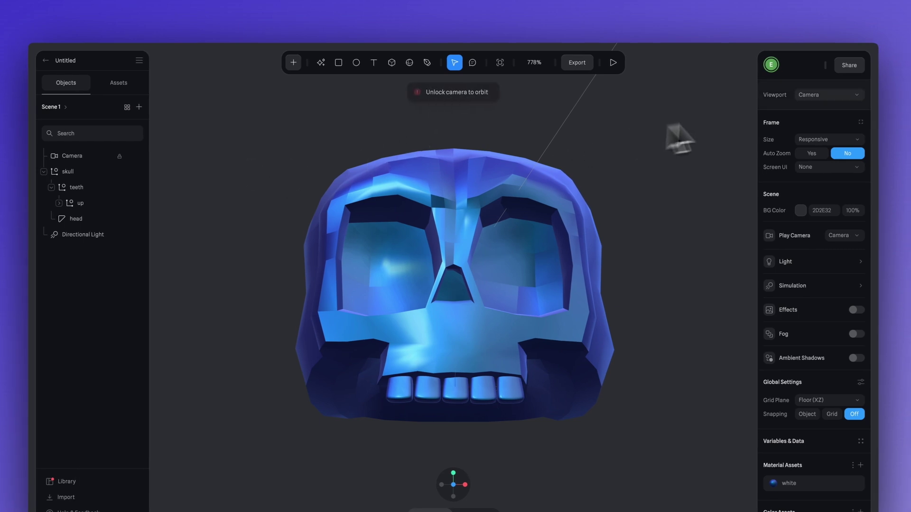
Switch the viewport to Personal Camera, orbit around the skull, and turn on scene fog.
left_click(797, 94)
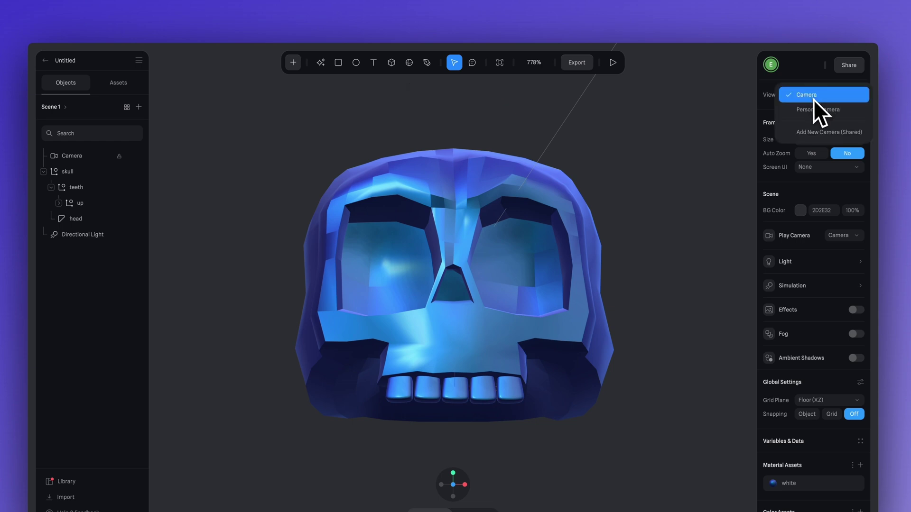
left_click(823, 116)
left_click_drag(749, 217, 707, 229, "alt")
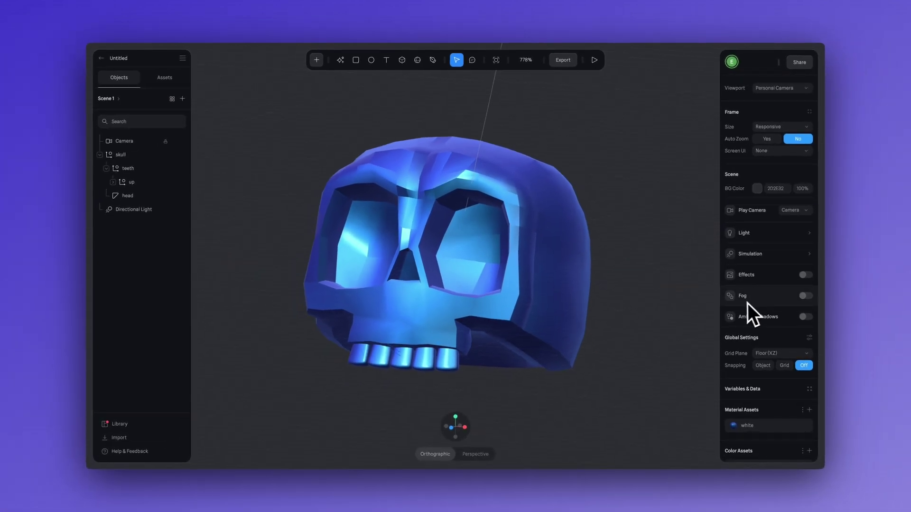
left_click(805, 296)
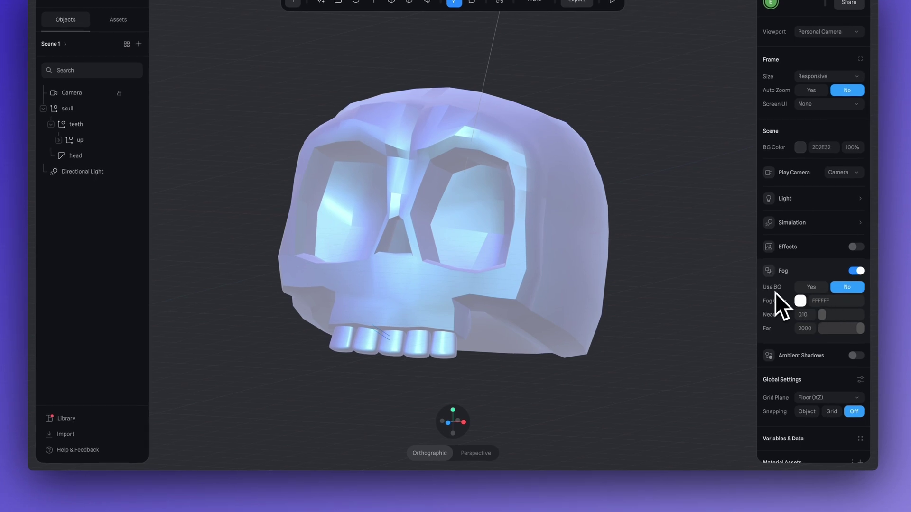
Make the fog use the background colour and push its Near distance to about 855.
left_click(815, 287)
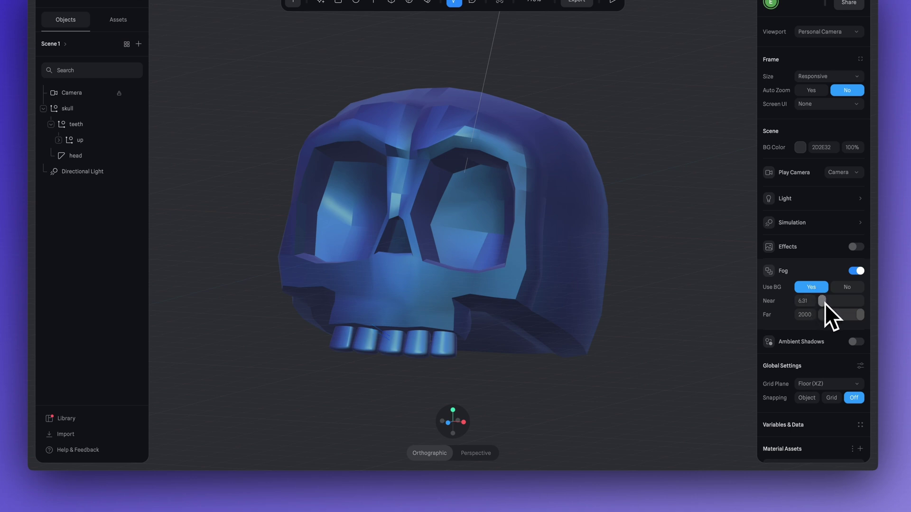
left_click_drag(825, 302, 826, 303)
scroll(635, 325, "down", 5)
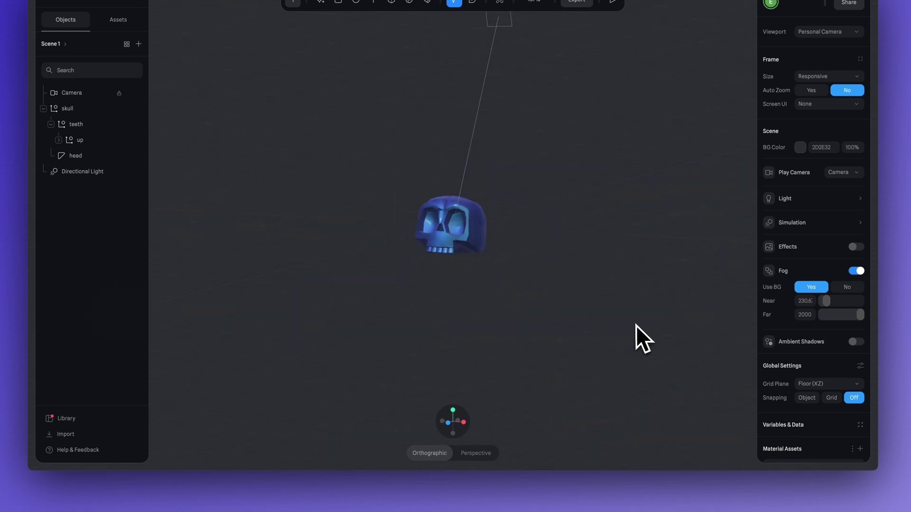
mouse_move(444, 433)
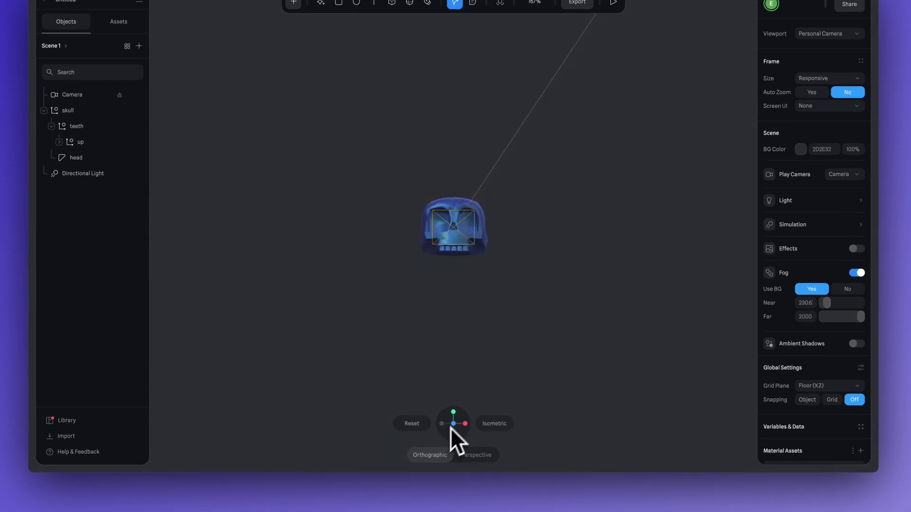
scroll(513, 354, "up", 5)
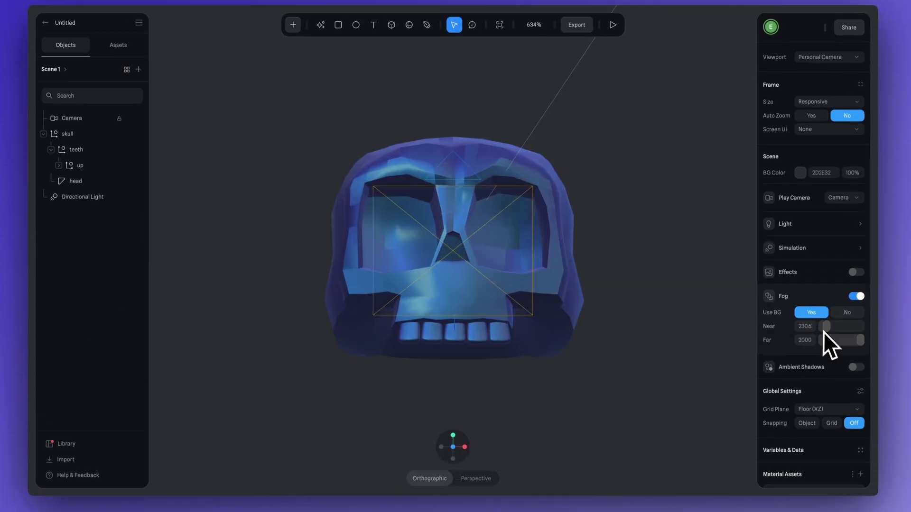
left_click_drag(826, 303, 832, 305)
left_click(852, 316)
Pull the fog's Far distance in to about 1257 and check the skull.
mouse_move(853, 345)
left_mouse_down()
mouse_move(838, 337)
mouse_move(845, 343)
left_mouse_up()
left_click(524, 183)
left_click(612, 228)
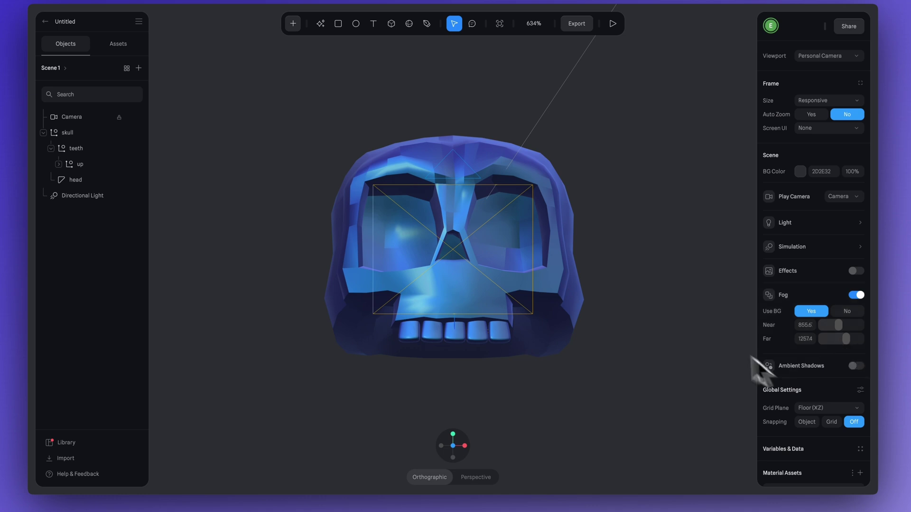
Darken the background colour to a deep navy and view the scene through Camera again.
left_click(797, 174)
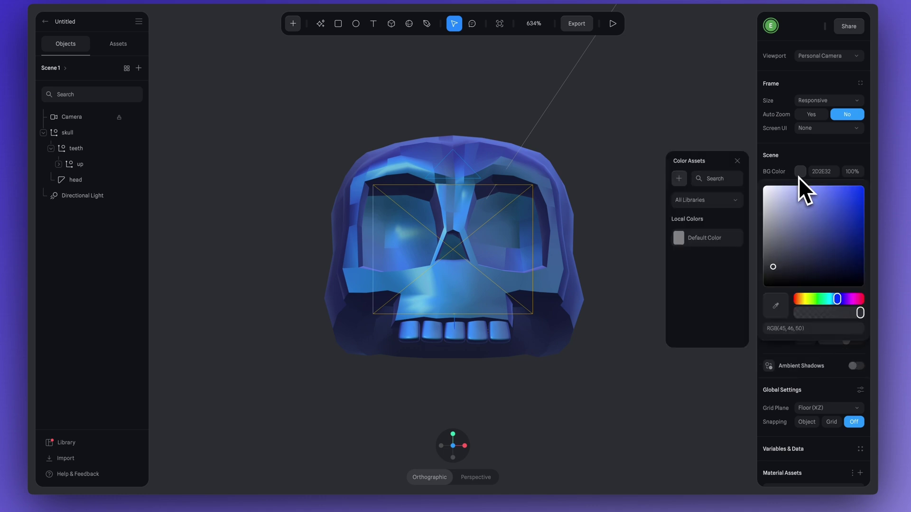
mouse_move(775, 266)
left_mouse_down()
mouse_move(837, 223)
mouse_move(843, 294)
mouse_move(787, 267)
mouse_move(818, 211)
mouse_move(783, 291)
mouse_move(780, 229)
mouse_move(858, 229)
mouse_move(787, 280)
mouse_move(848, 271)
mouse_move(848, 262)
mouse_move(845, 273)
mouse_move(788, 269)
left_mouse_up()
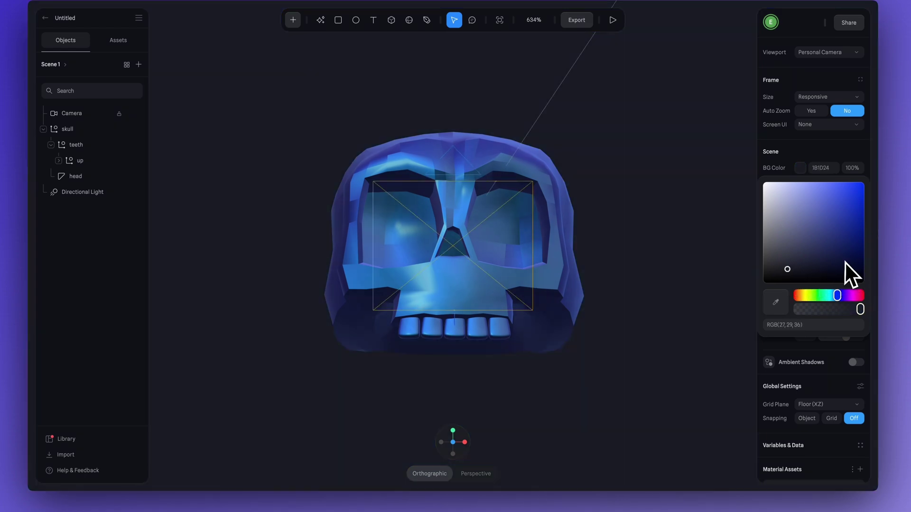
left_click(71, 114)
left_click(287, 382)
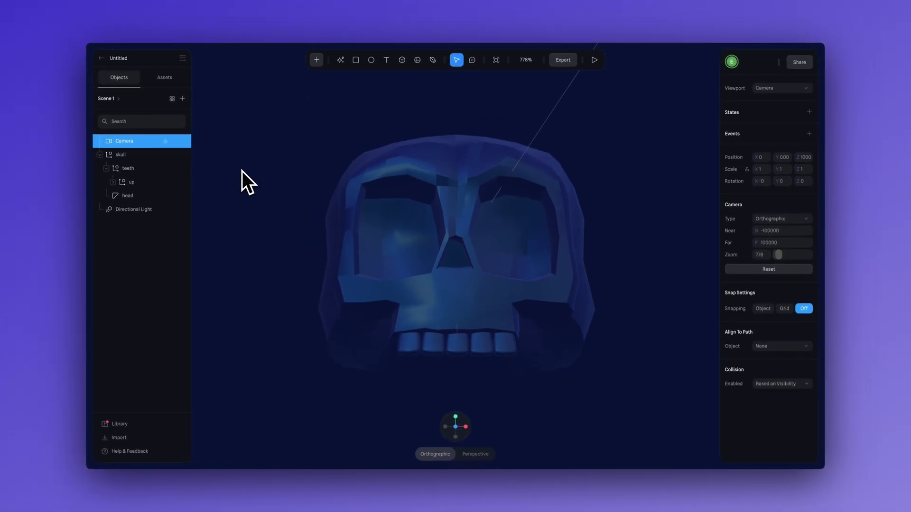
Push the fog's Near and Far distances much farther out so the skull shows brighter.
left_click(242, 171)
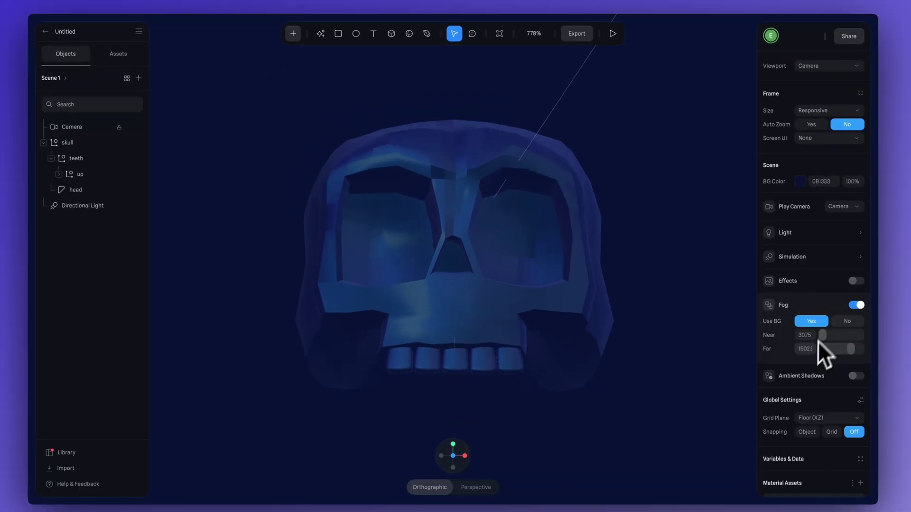
left_click_drag(827, 340, 872, 351)
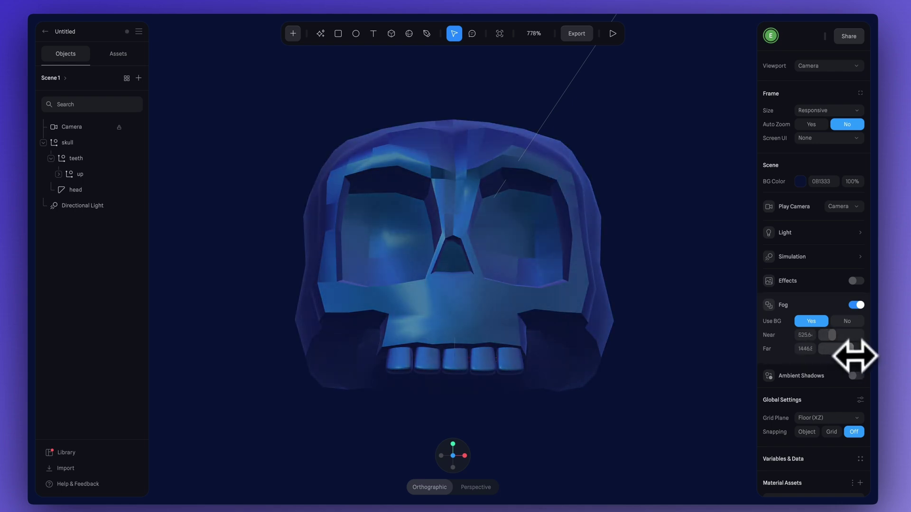
left_click_drag(854, 356, 849, 355)
left_click(499, 279)
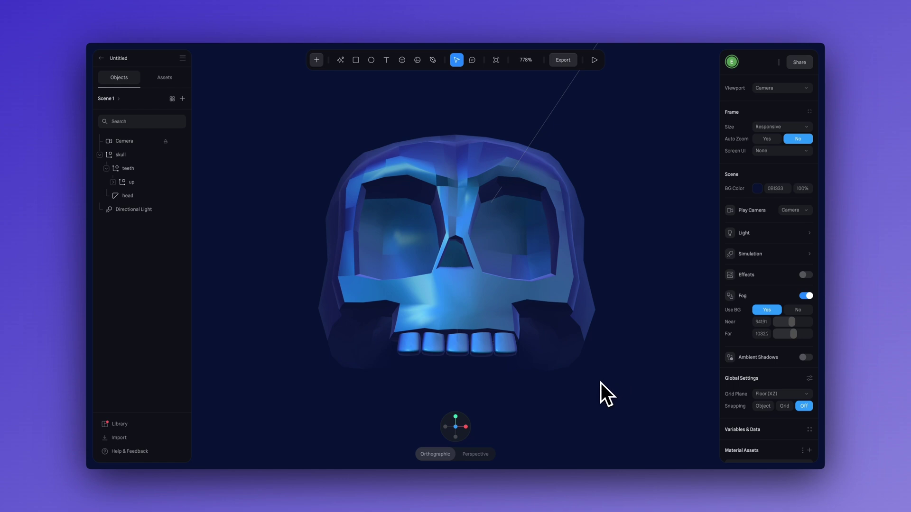
left_click(533, 307)
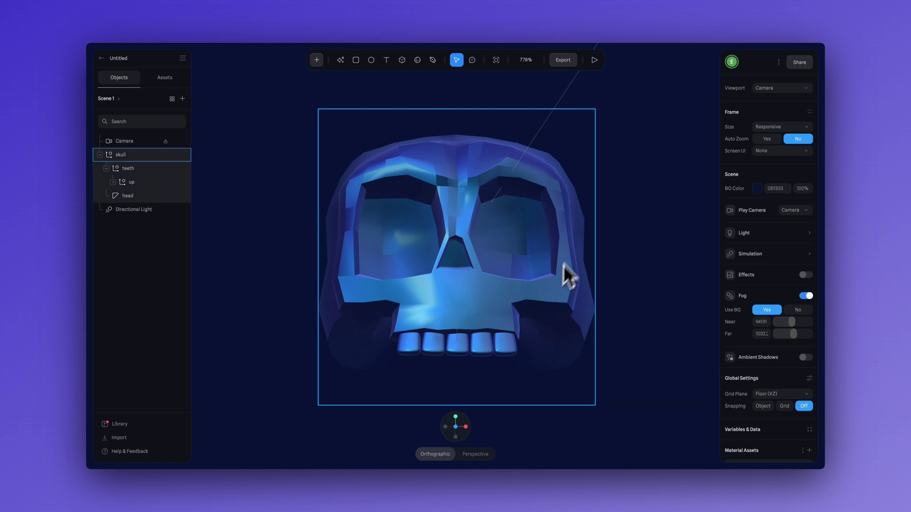
Add a second state to the skull.
key("Escape")
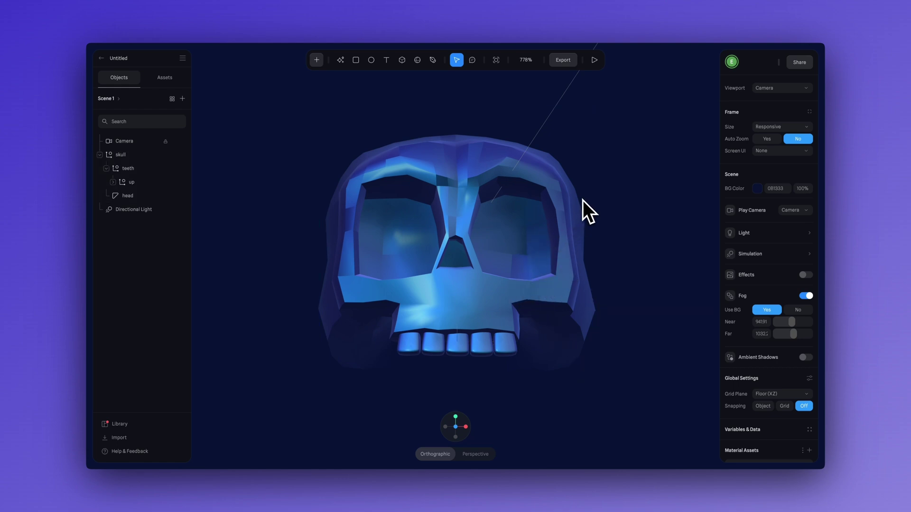
left_click(476, 244)
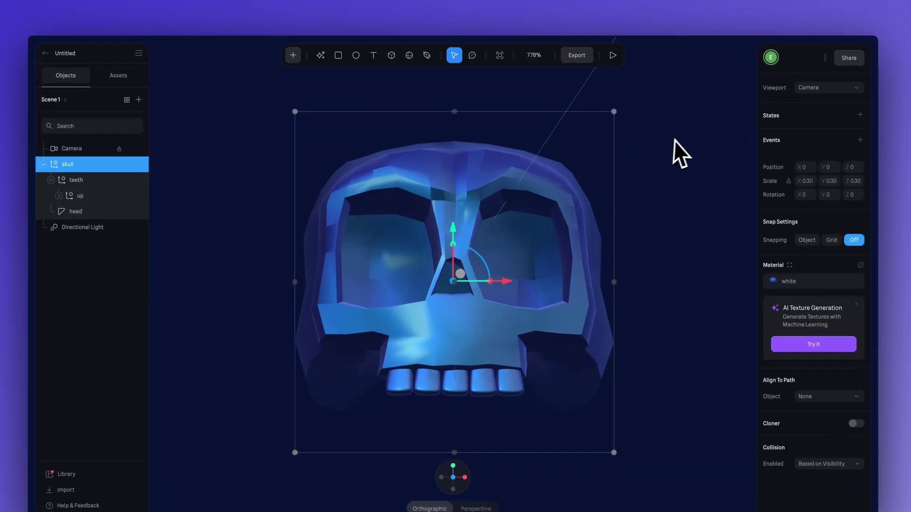
left_click(860, 115)
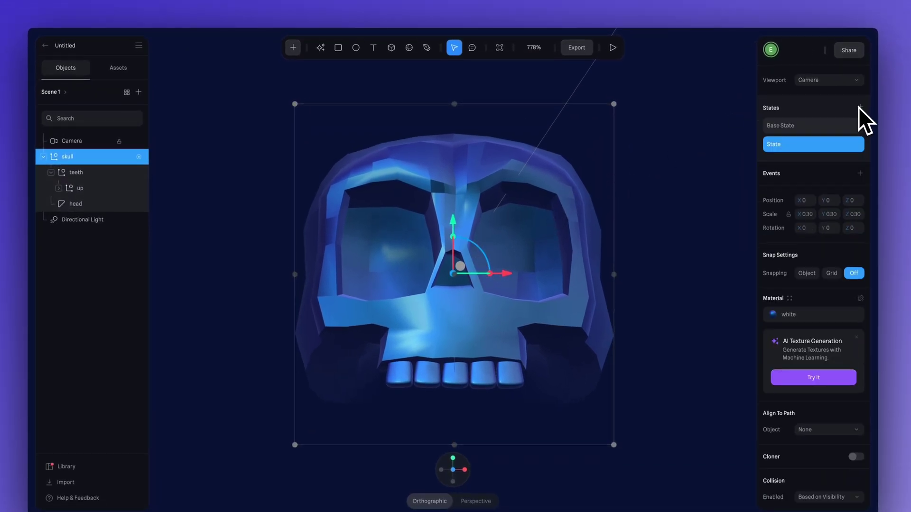
In the skull's Base State, push it back along Z to about -185, viewed side-on.
left_click(806, 83)
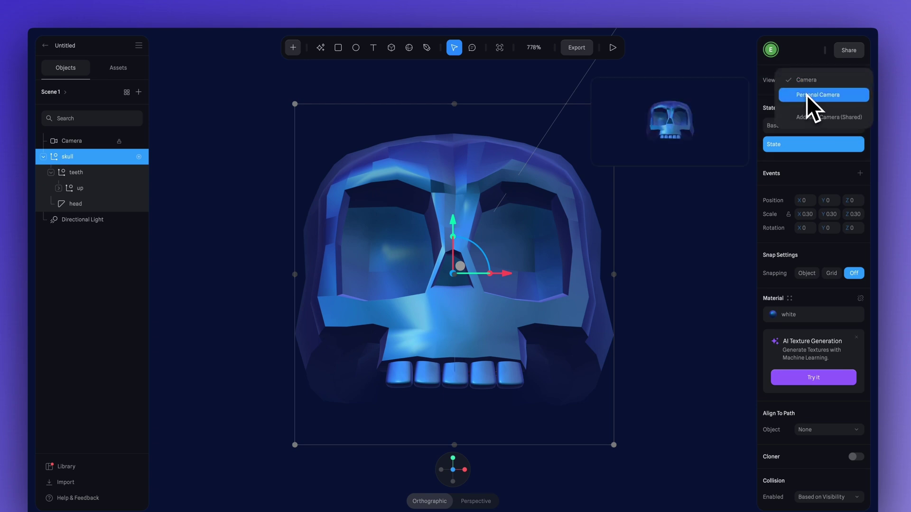
left_click(806, 95)
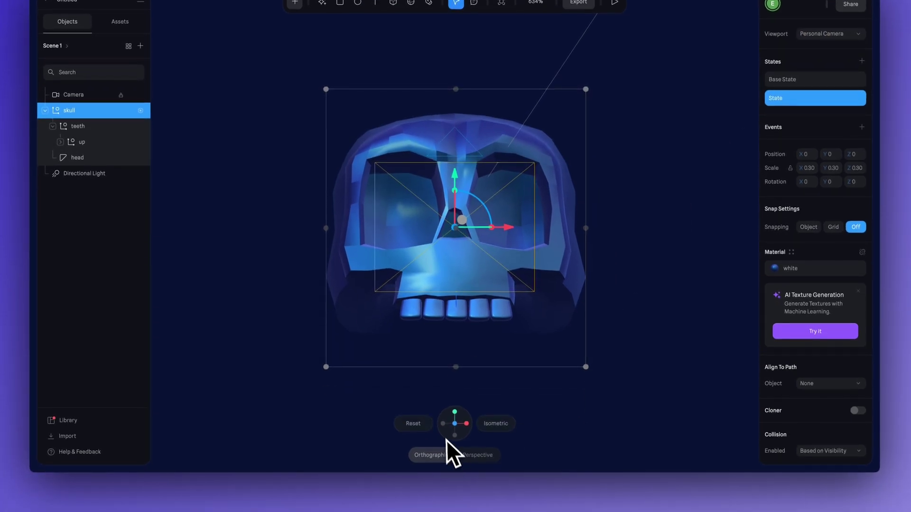
left_click(442, 424)
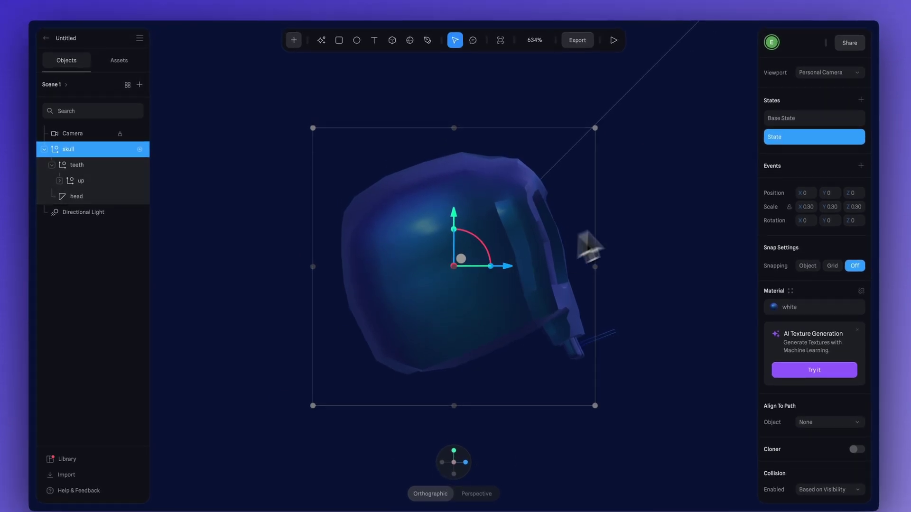
left_click(784, 124)
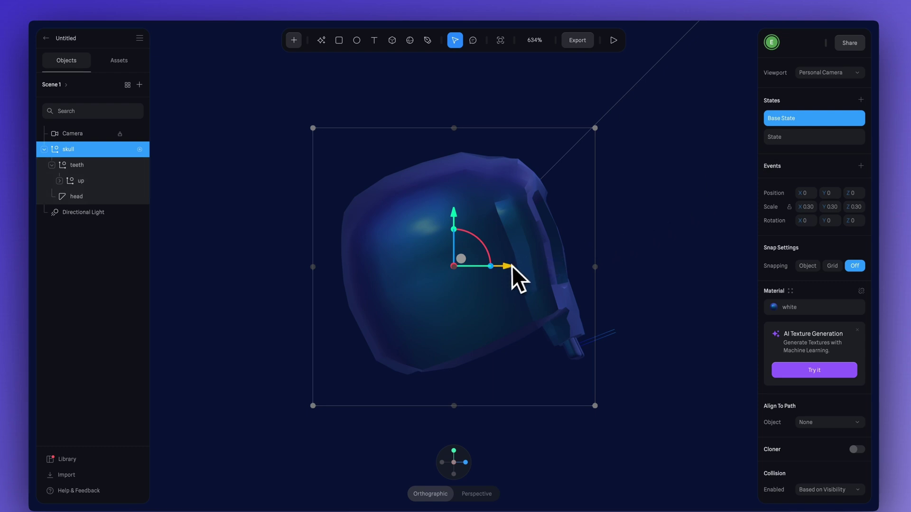
left_click_drag(507, 268, 55, 255)
key("shift+2")
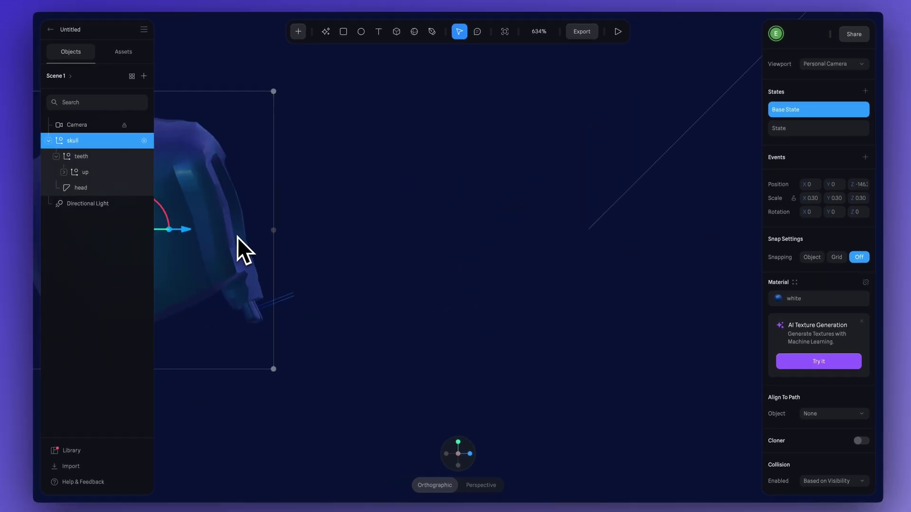
left_click_drag(347, 255, 223, 257)
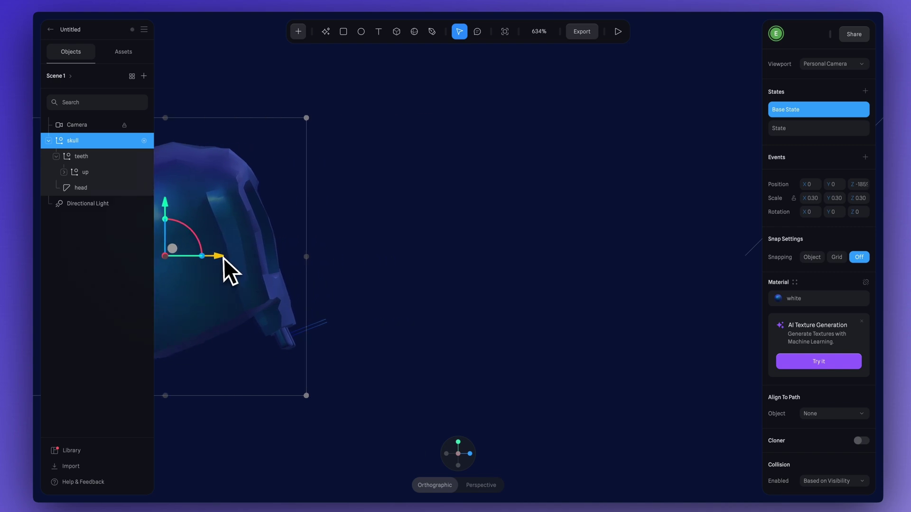
View through the scene camera again and reselect the skull.
left_click(90, 126)
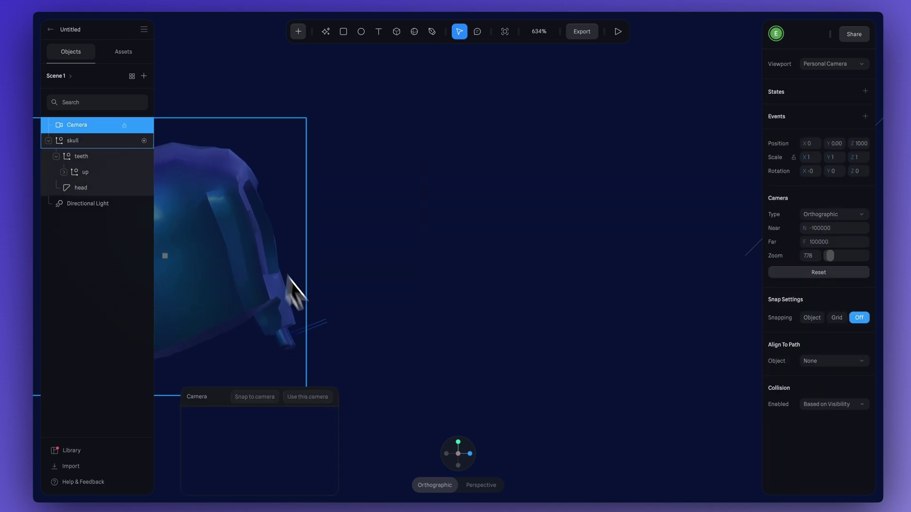
left_click(320, 396)
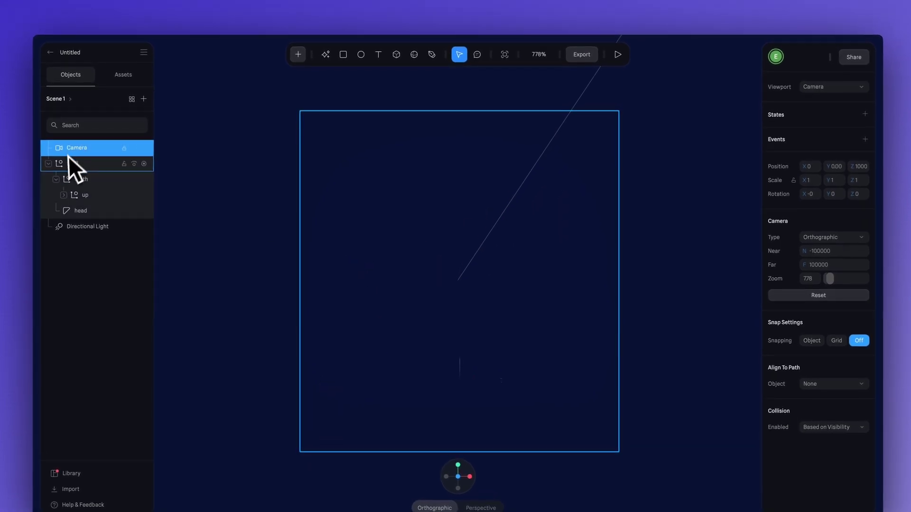
left_click(66, 150)
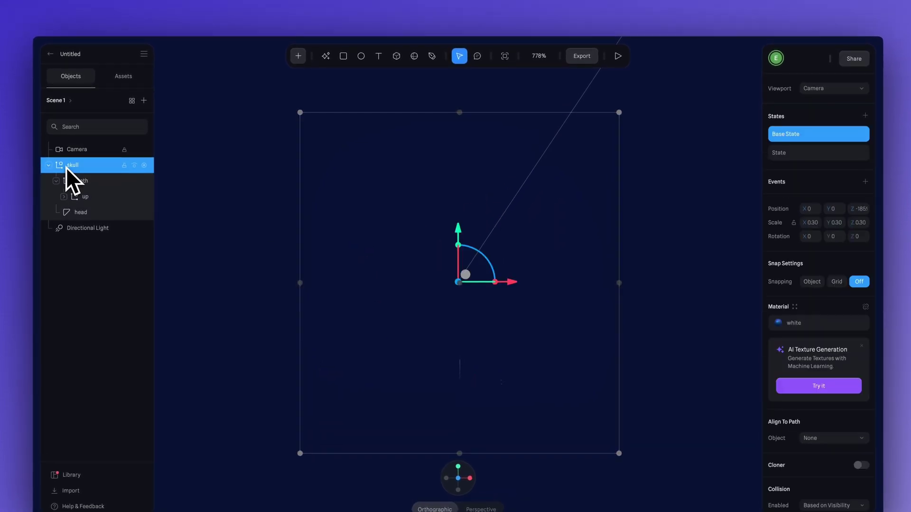
Set the skull's second State Position Z to 0 and compare it against Base State.
left_click(784, 153)
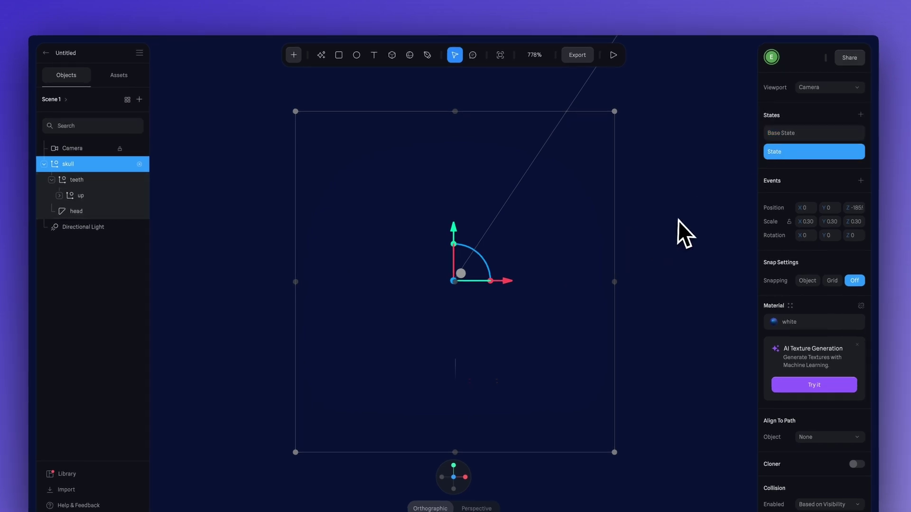
left_click(852, 210)
type("0")
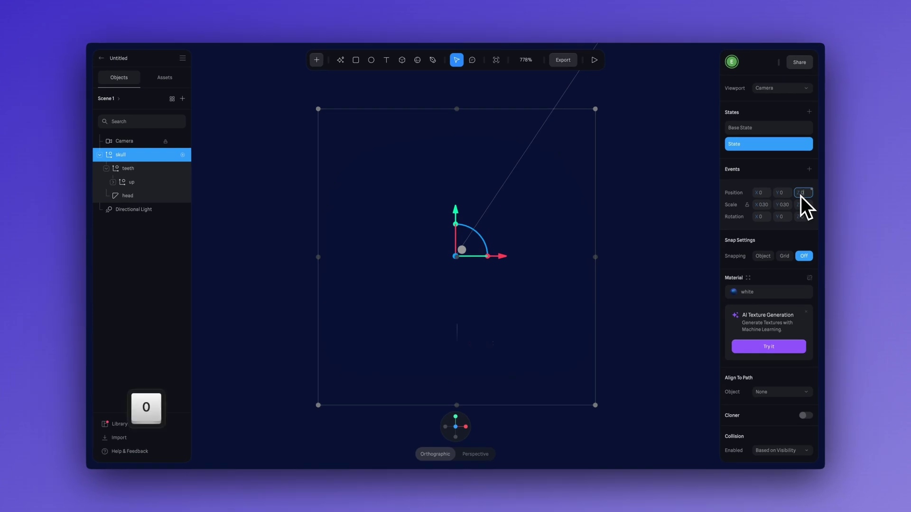
key("Return")
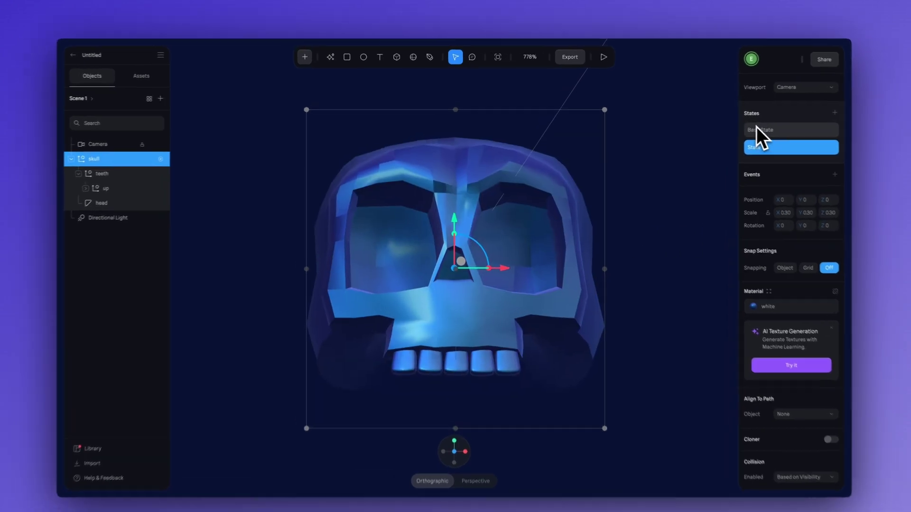
left_click(740, 132)
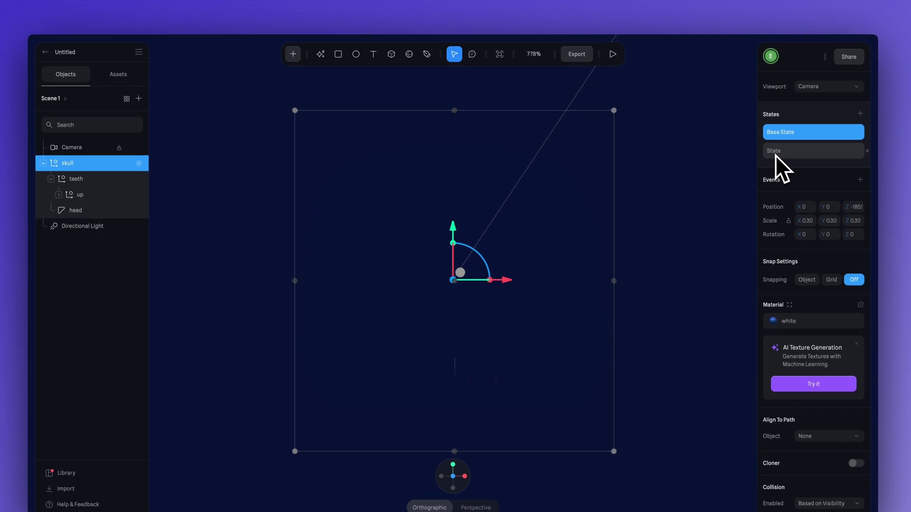
left_click(773, 154)
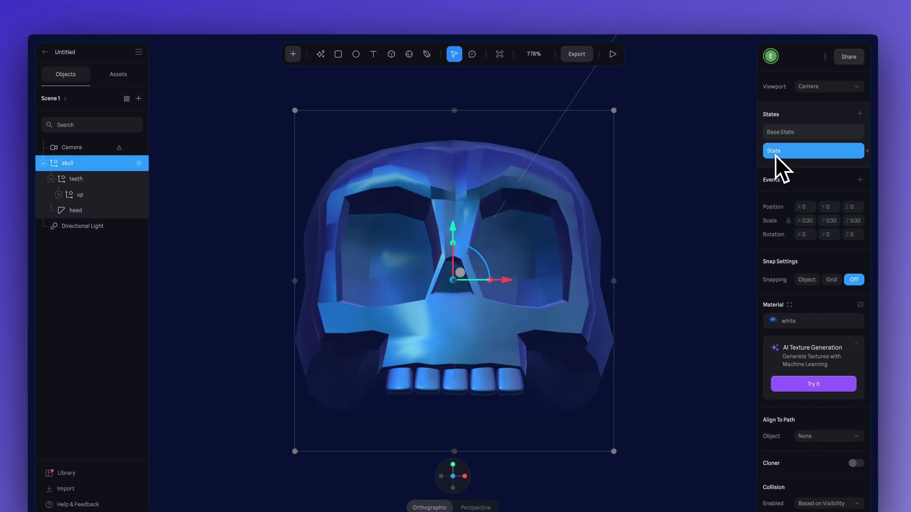
Add a Start event transitioning the skull from Base State to State with Spring easing.
left_click(859, 180)
left_click(658, 111)
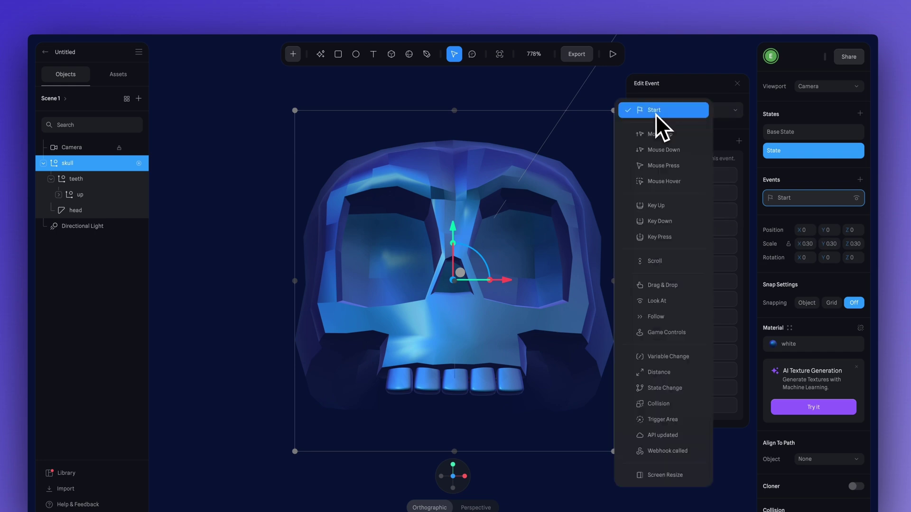
left_click(658, 113)
left_click(661, 174)
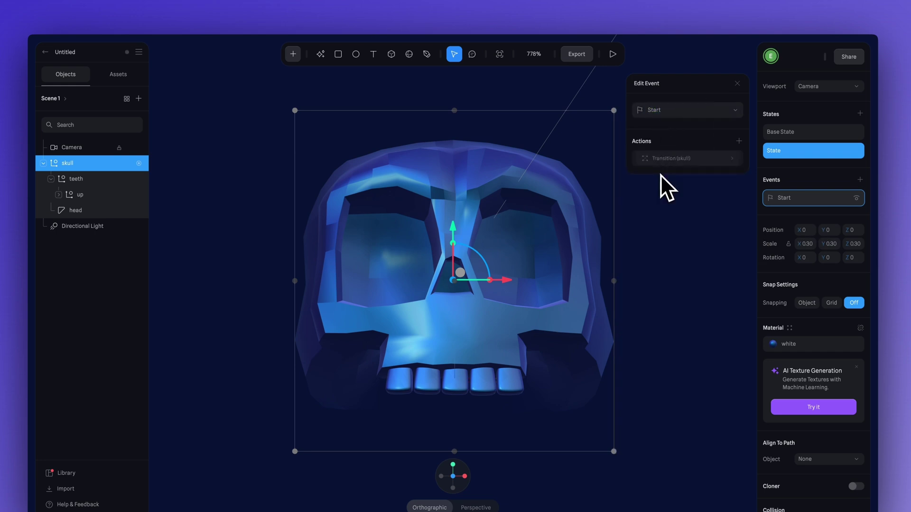
left_click(671, 216)
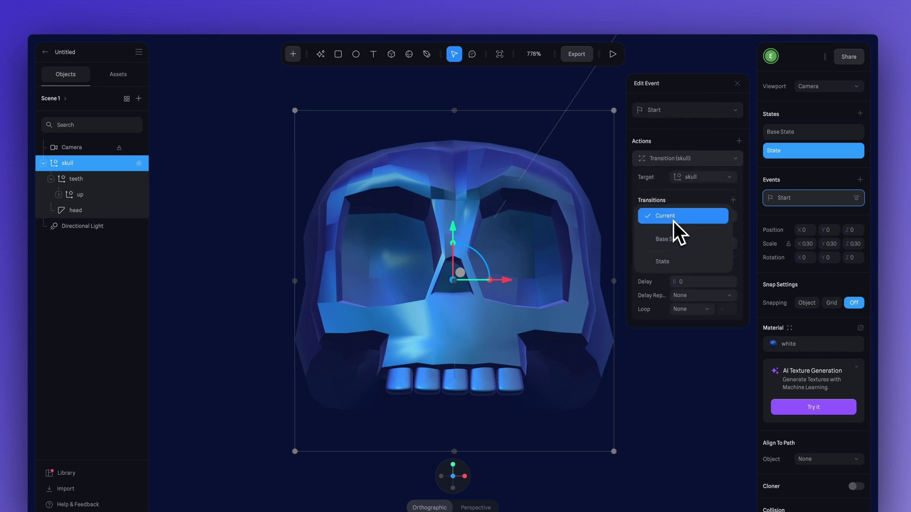
left_click(673, 238)
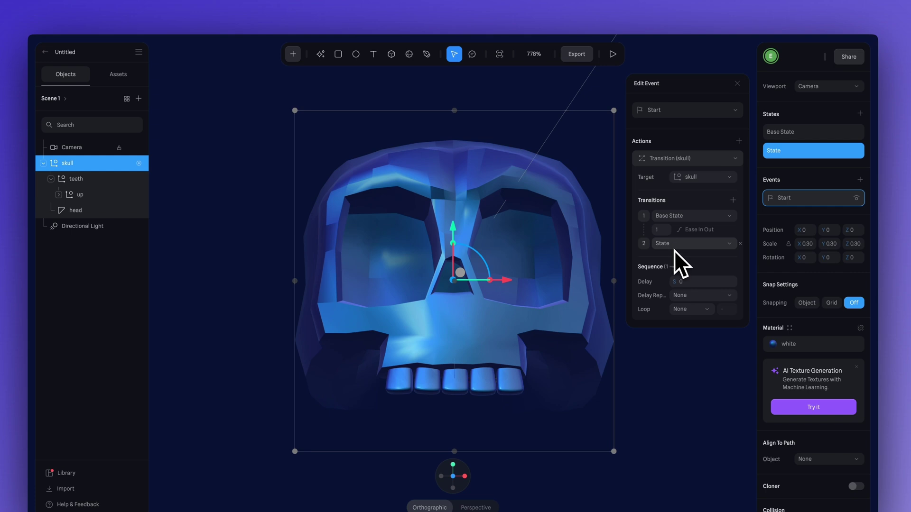
left_click(694, 229)
left_click(698, 264)
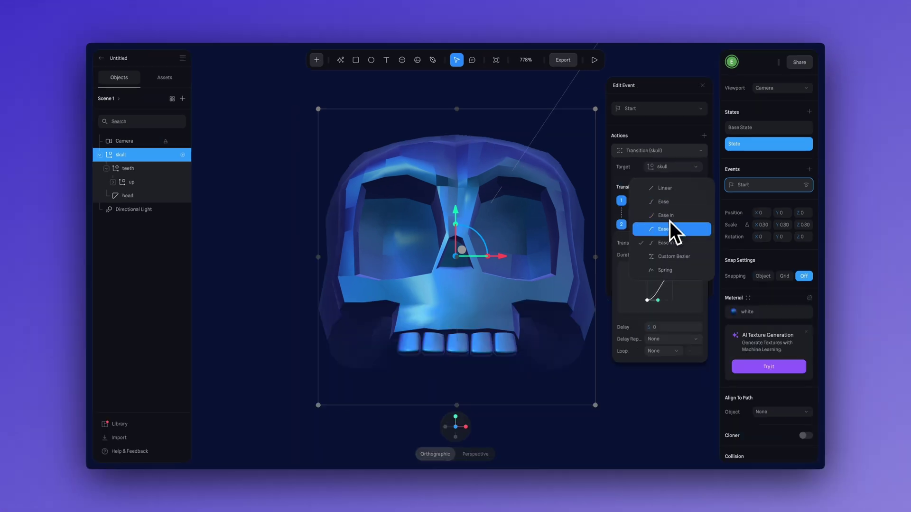
left_click(695, 296)
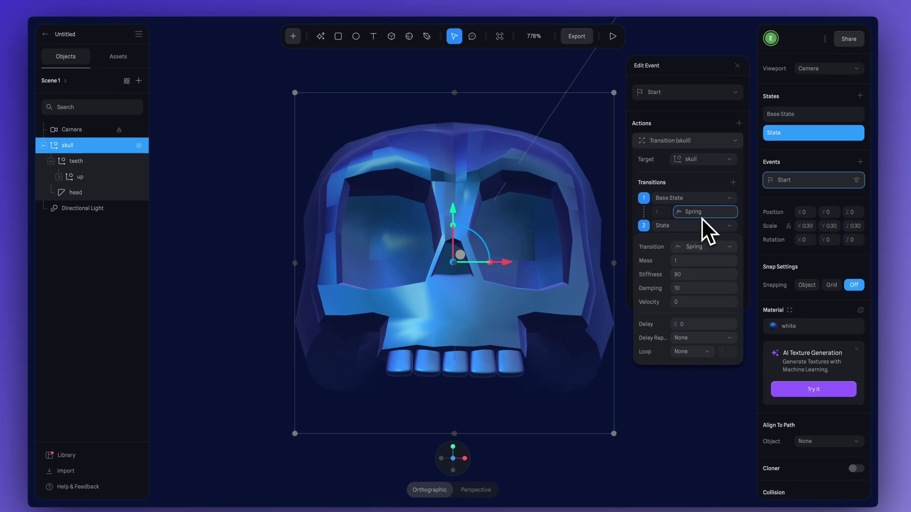
left_click(701, 215)
left_click(702, 212)
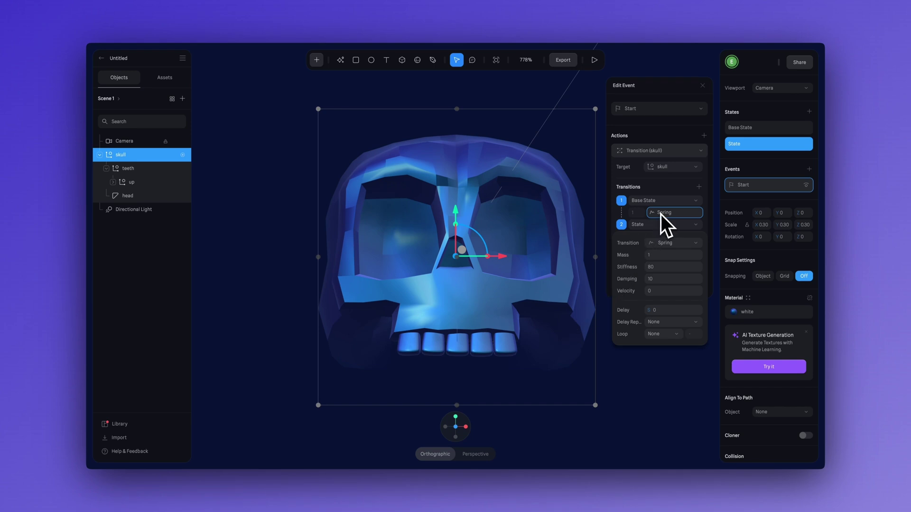
Set the spring transition's Mass to 20, Stiffness to 100 and Damping to 95.
left_click(664, 257)
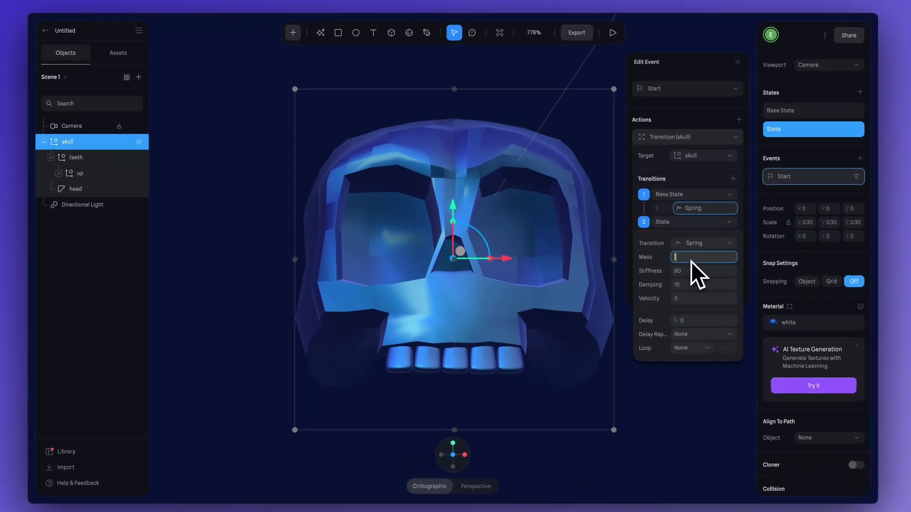
type("20")
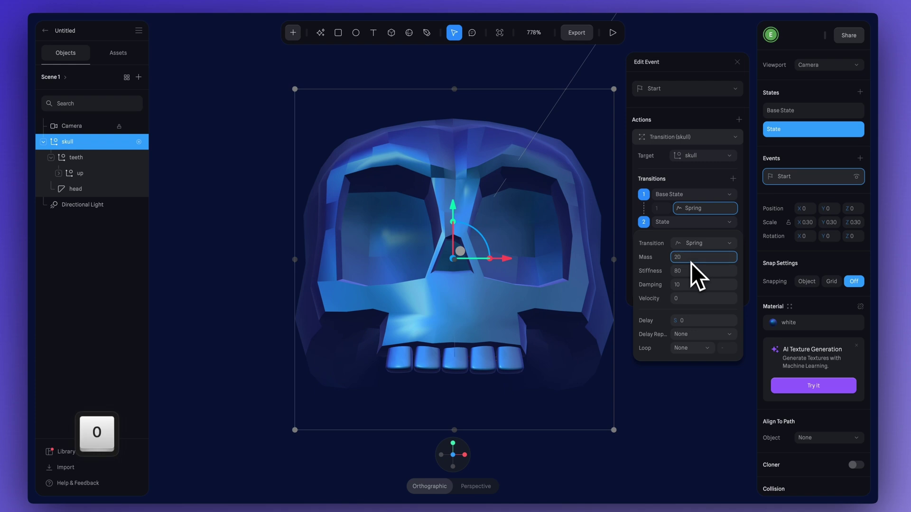
left_click(690, 275)
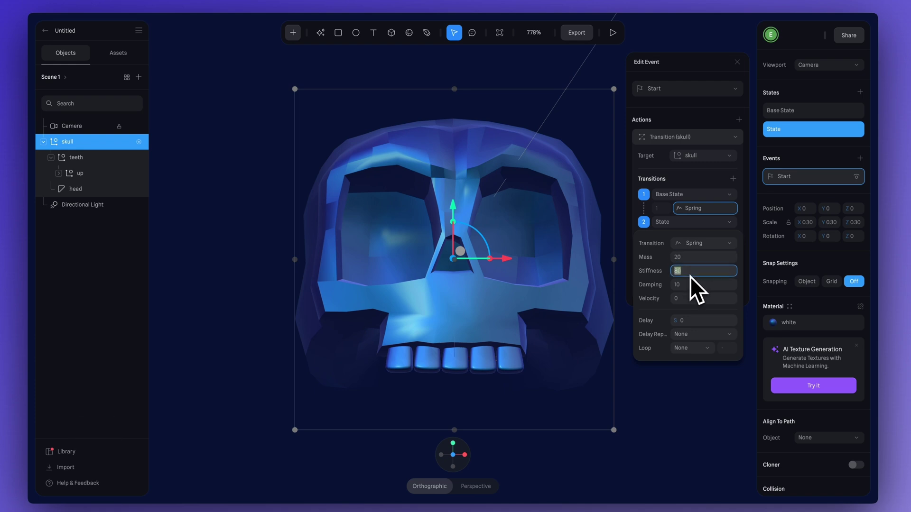
type("100")
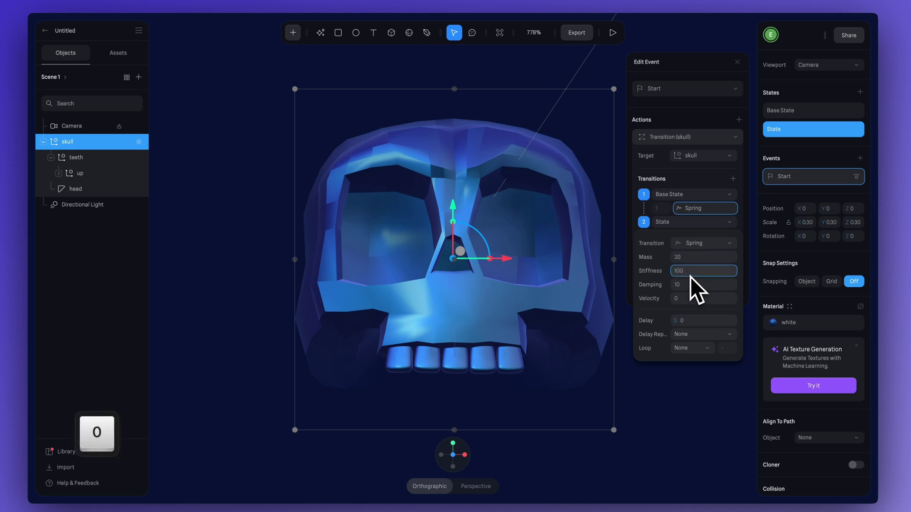
left_click(687, 285)
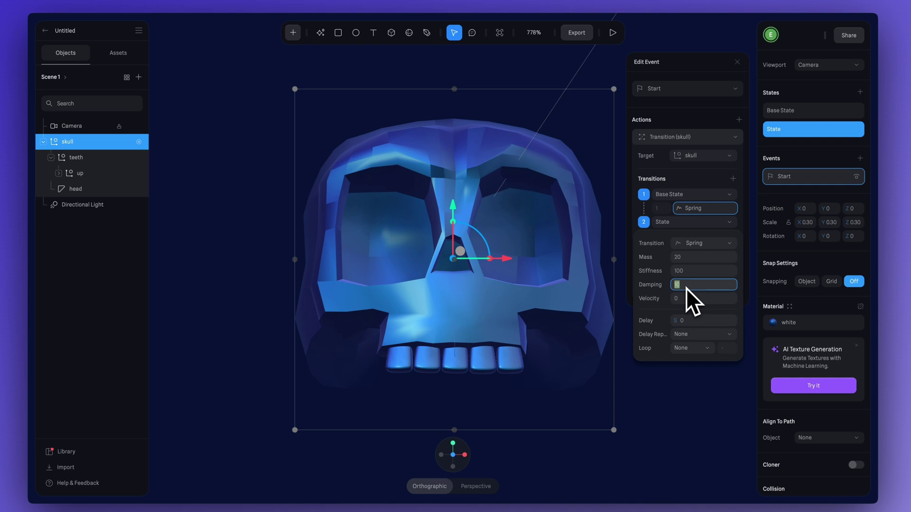
type("95")
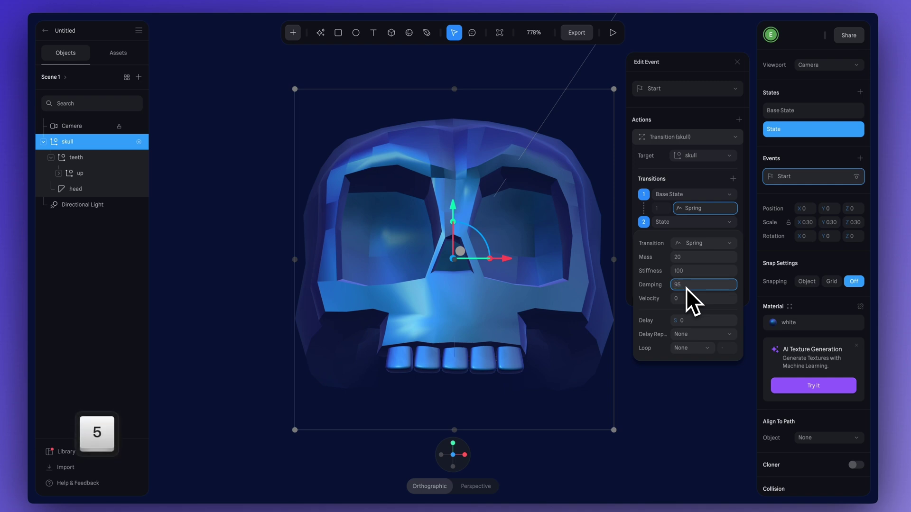
left_click(709, 231)
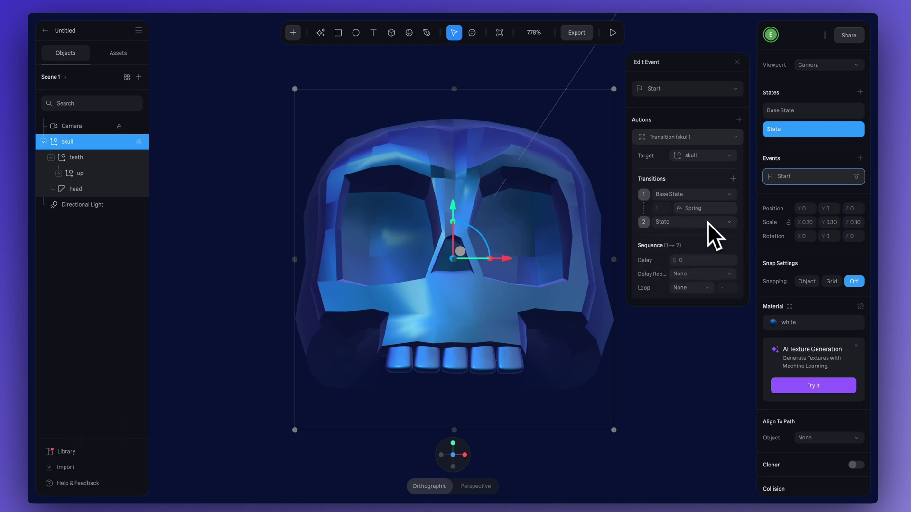
left_click(702, 214)
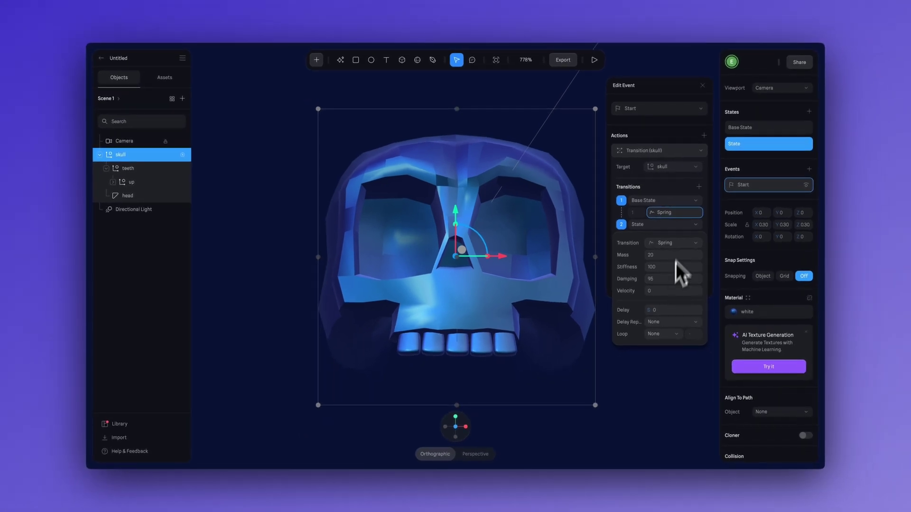
left_click(664, 229)
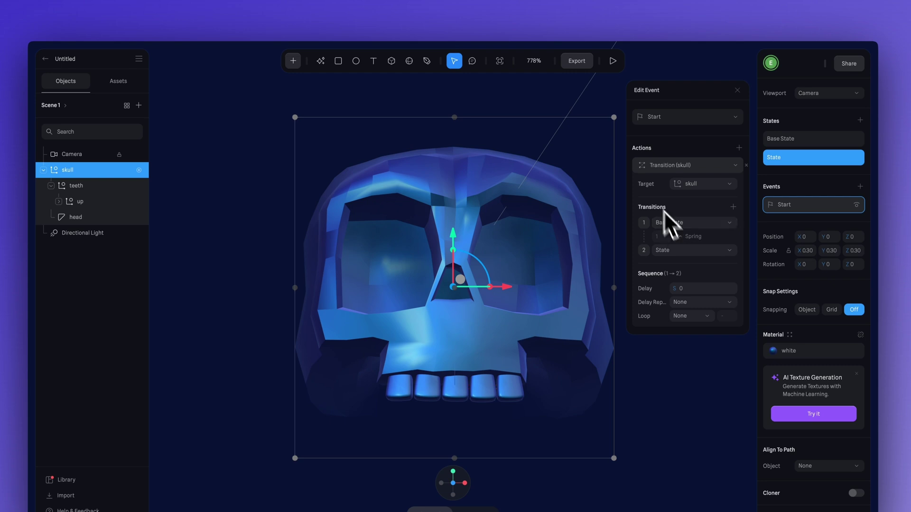
left_click(611, 61)
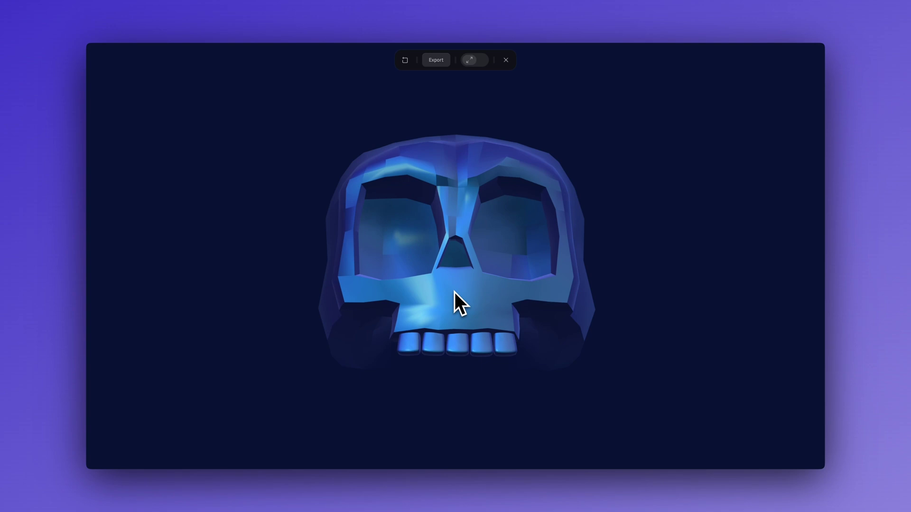
left_click(506, 60)
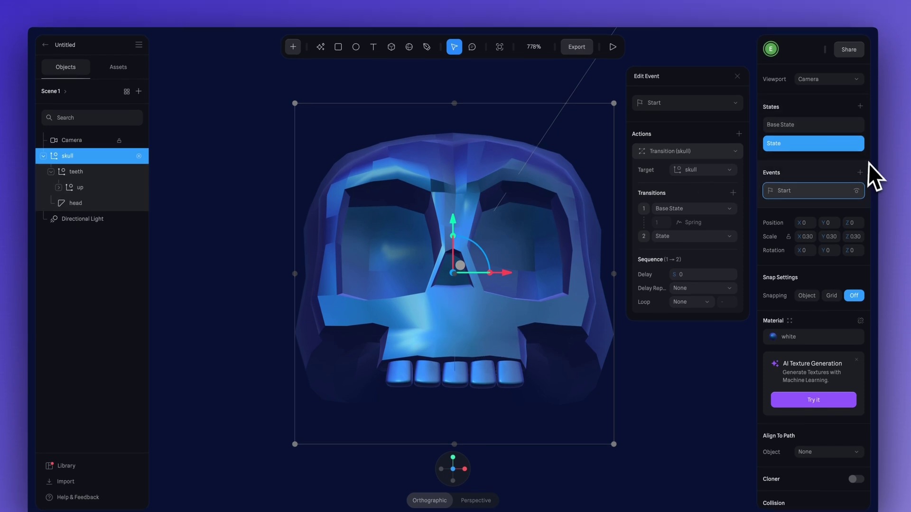
Add a second event with a Look At trigger targeting Cursor and play the preview.
left_click(860, 175)
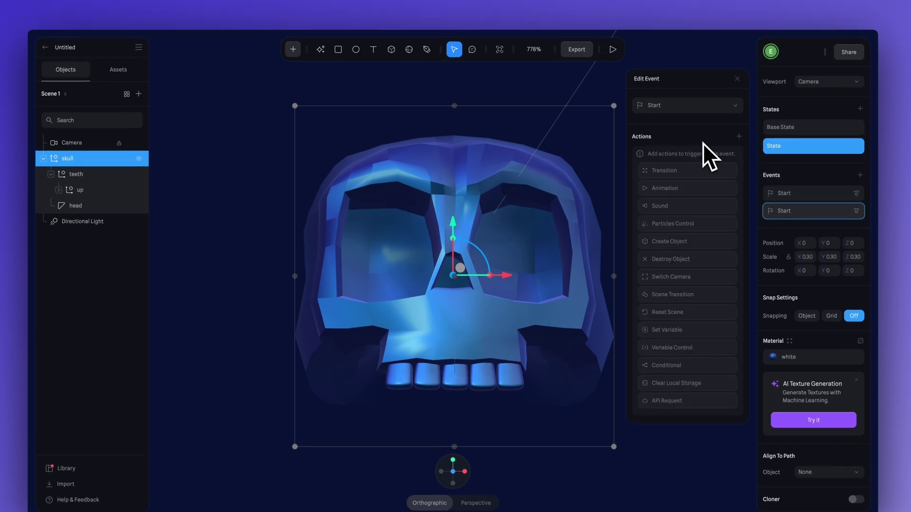
left_click(685, 108)
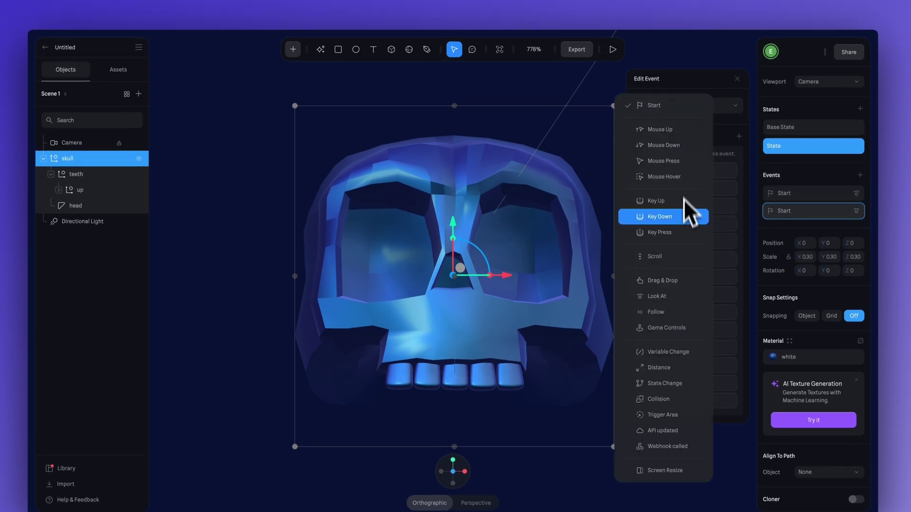
left_click(665, 296)
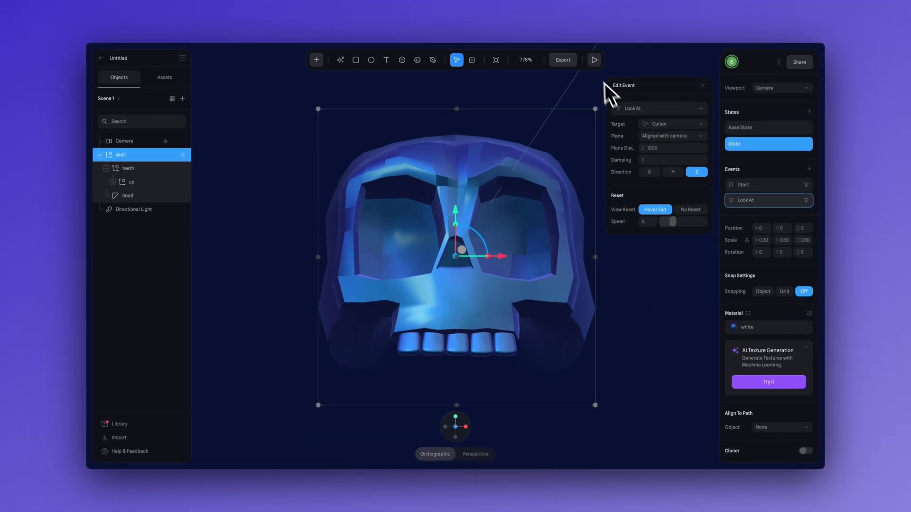
left_click(594, 60)
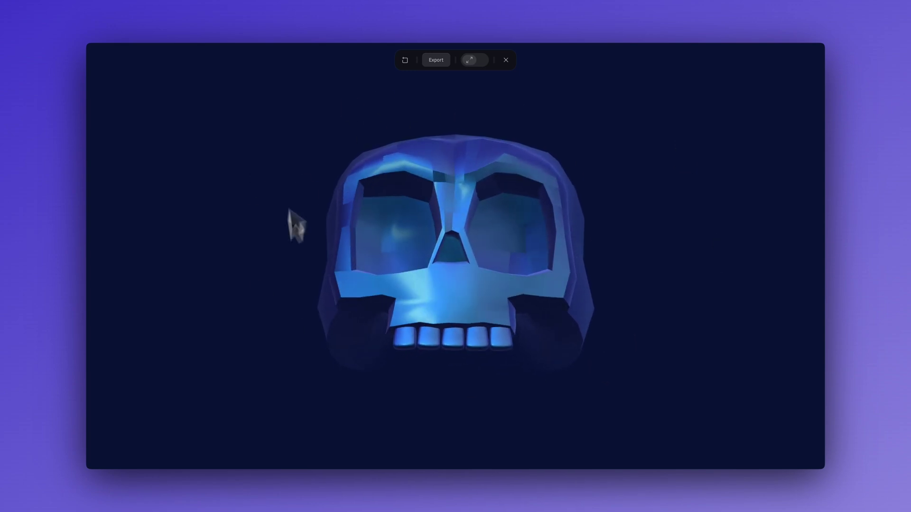
Shrink the skull to scale 0.21 in its second State.
left_click(506, 60)
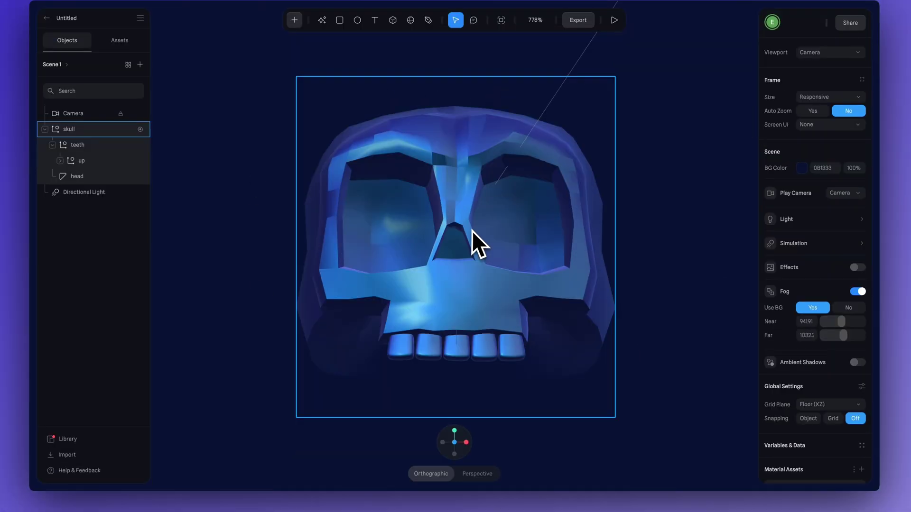
left_click(471, 230)
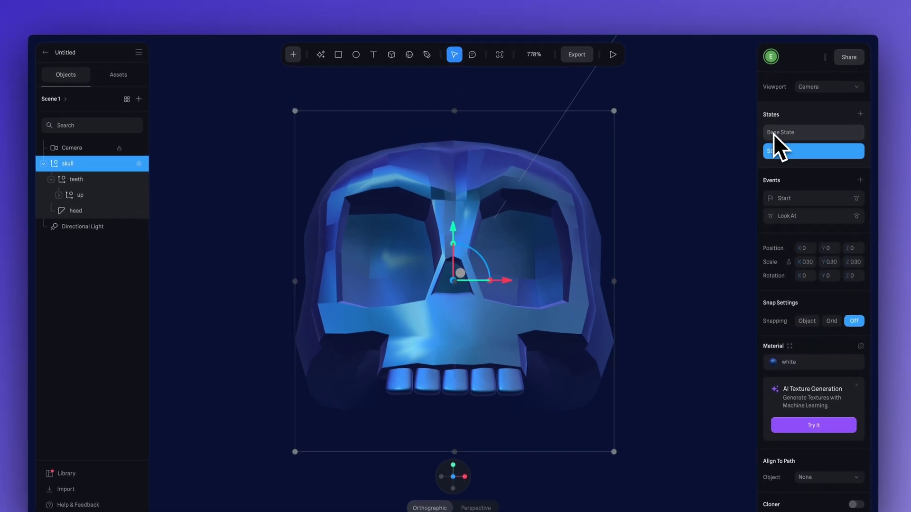
left_click(773, 98)
left_click(789, 152)
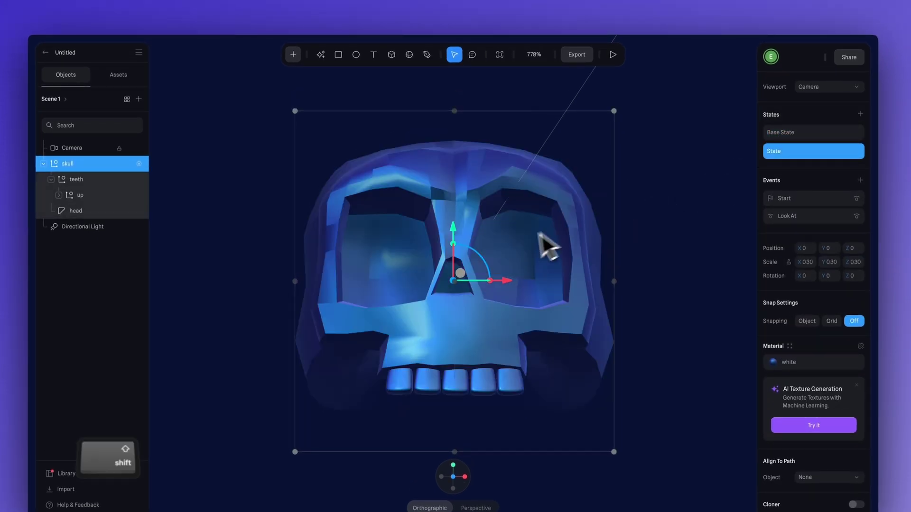
left_click_drag(489, 284, 479, 284)
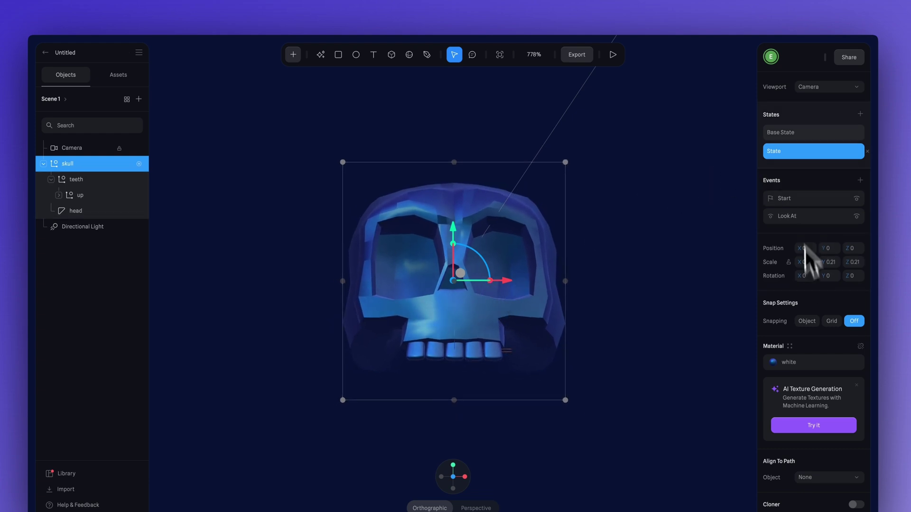
Scale the skull's Base State down to match and return to the editor.
left_click(788, 135)
left_click_drag(489, 283, 477, 284)
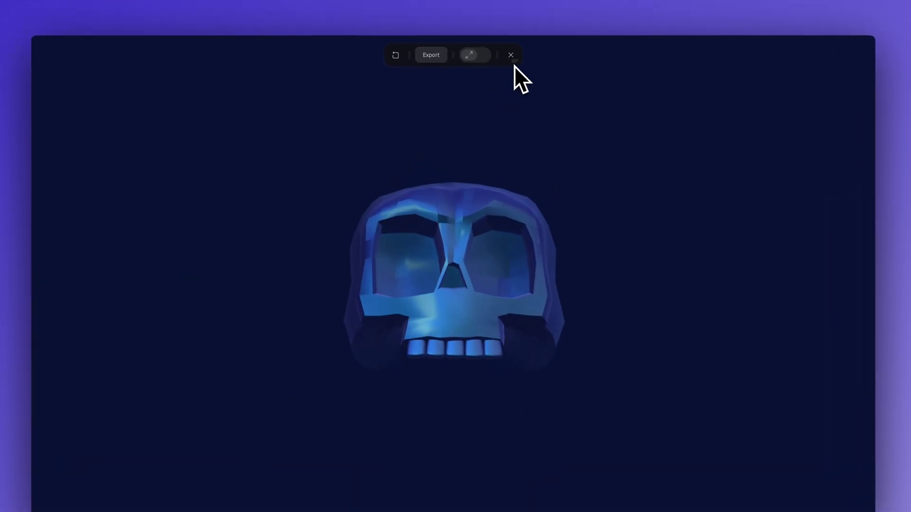
left_click(512, 59)
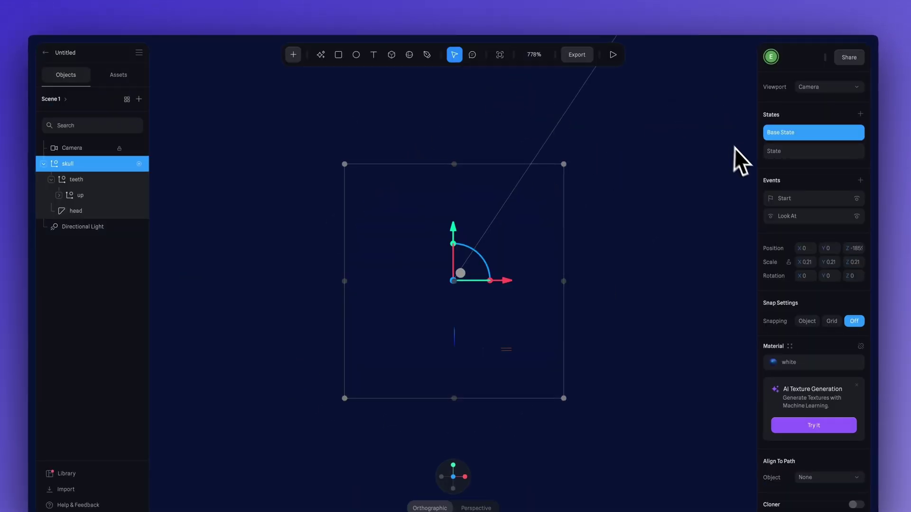
Darken the scene's BG Color to 080D21 with the skull deselected.
left_click(769, 151)
left_click(699, 256)
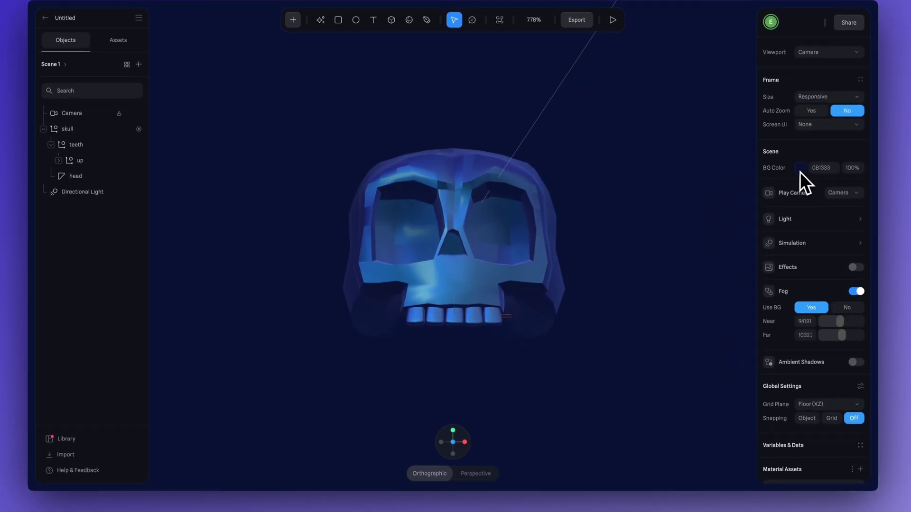
left_click(800, 168)
left_click_drag(844, 269, 840, 270)
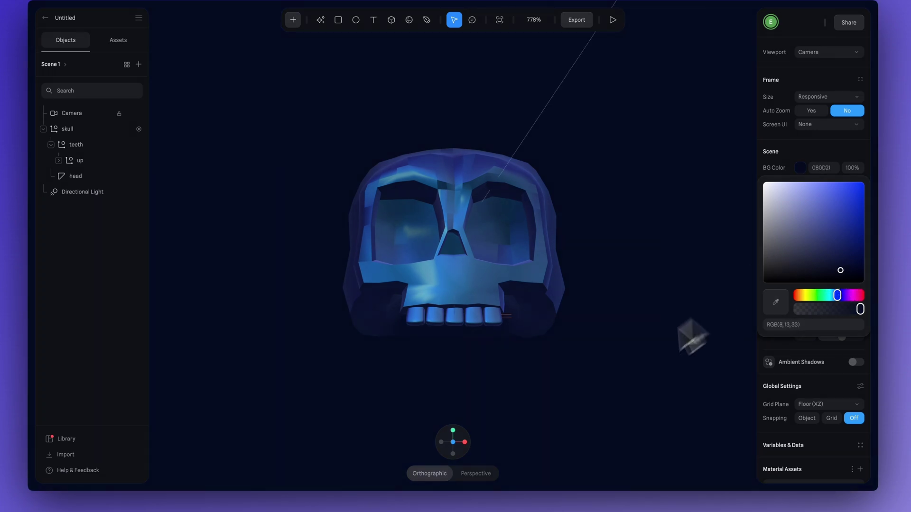
left_click(563, 400)
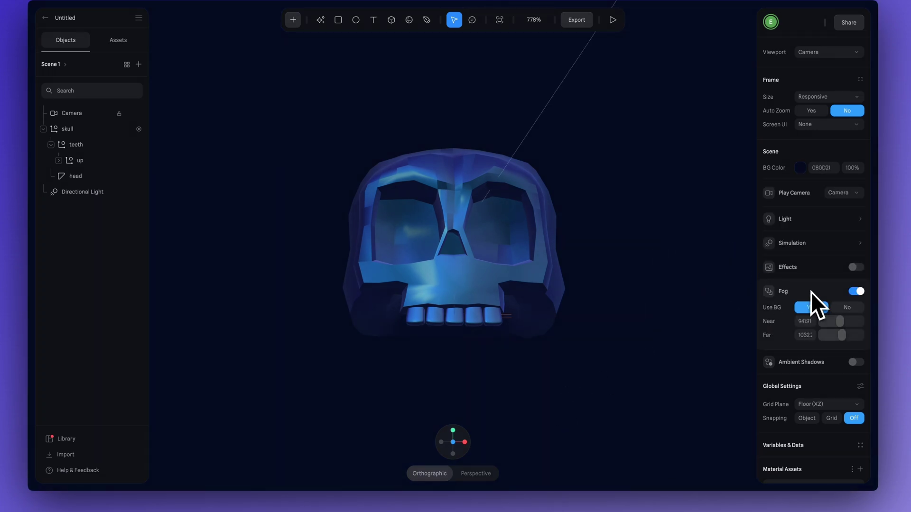
Lower the fog's Far distance to 1012.9.
left_click_drag(841, 335, 798, 335)
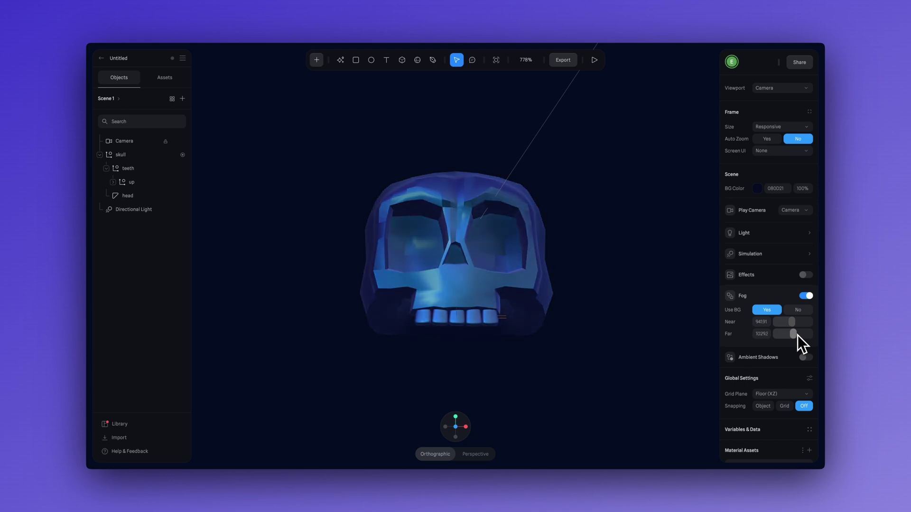
left_click(761, 337)
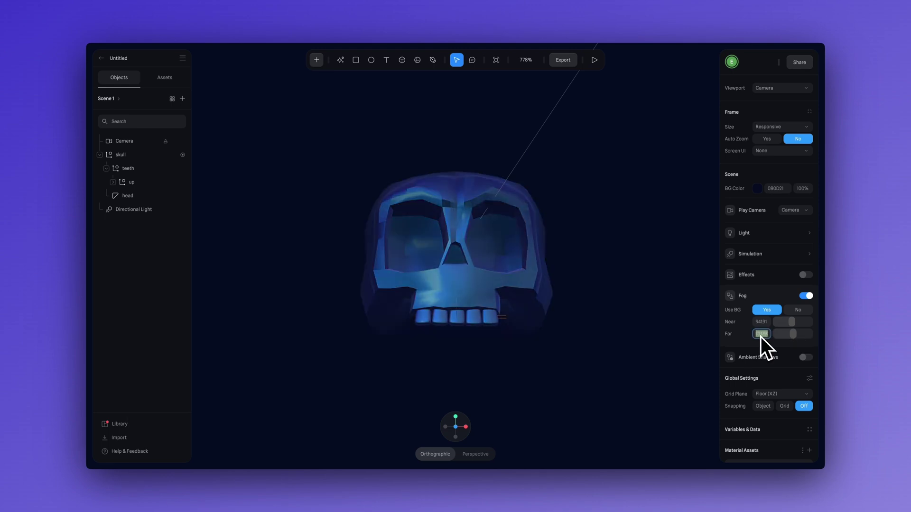
key("Down")
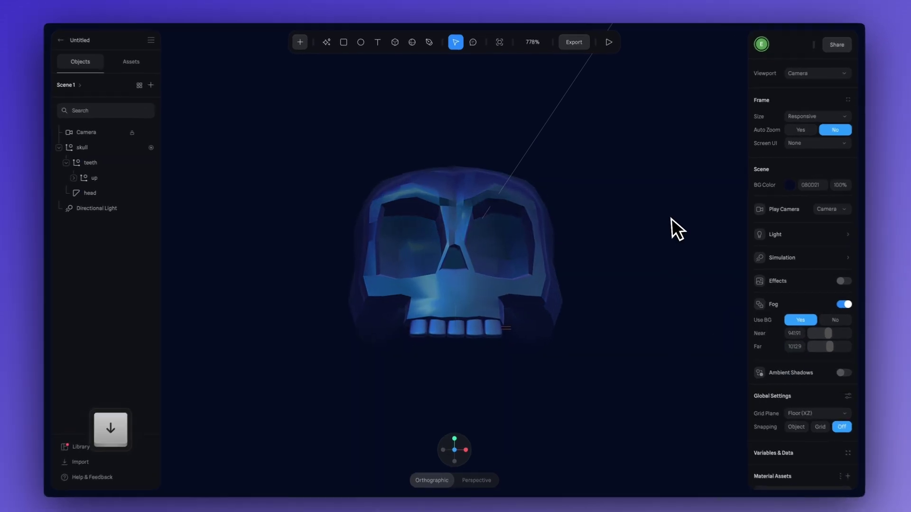
left_click(643, 204)
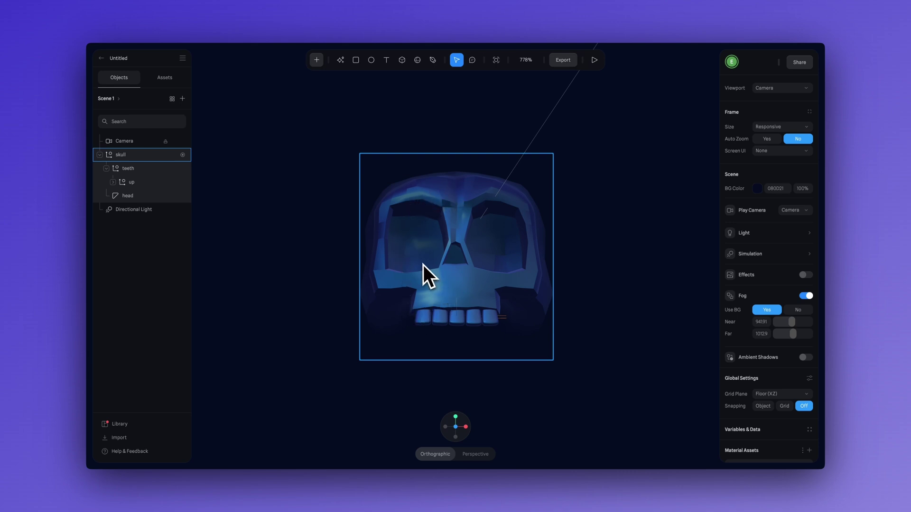
Set Orbit, Pan and Zoom to No in Play Settings, then update the public URL.
left_click(596, 62)
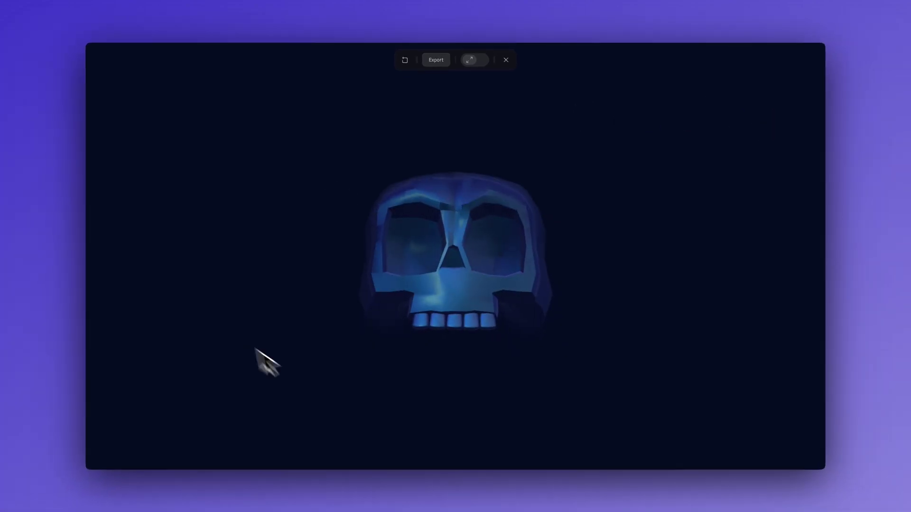
left_click(576, 66)
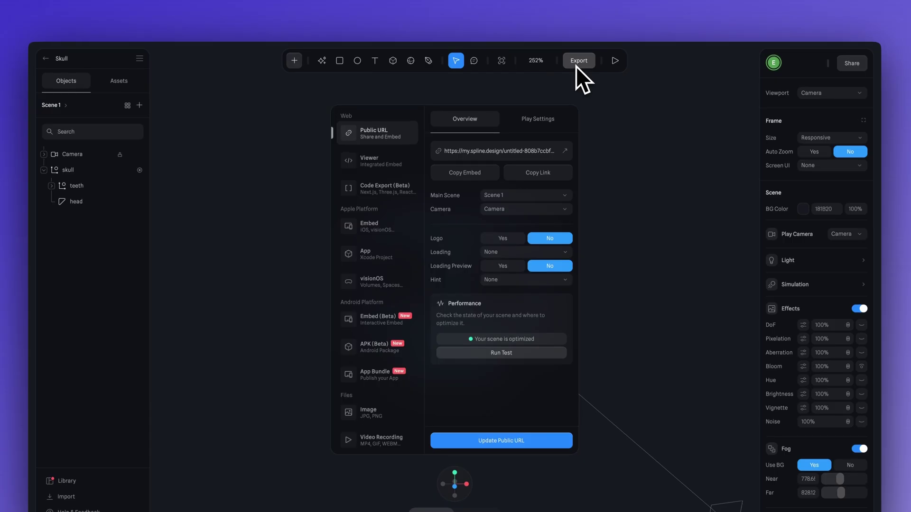
left_click(552, 119)
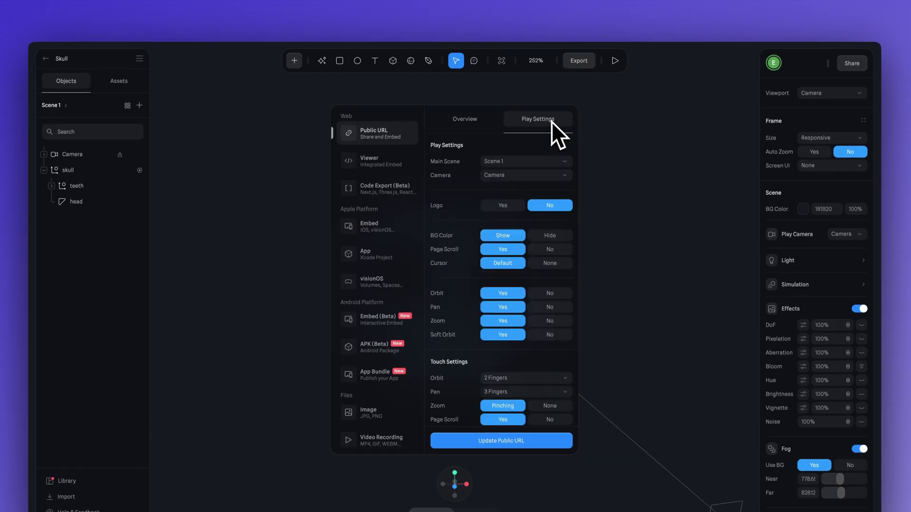
scroll(485, 272, "down", 2)
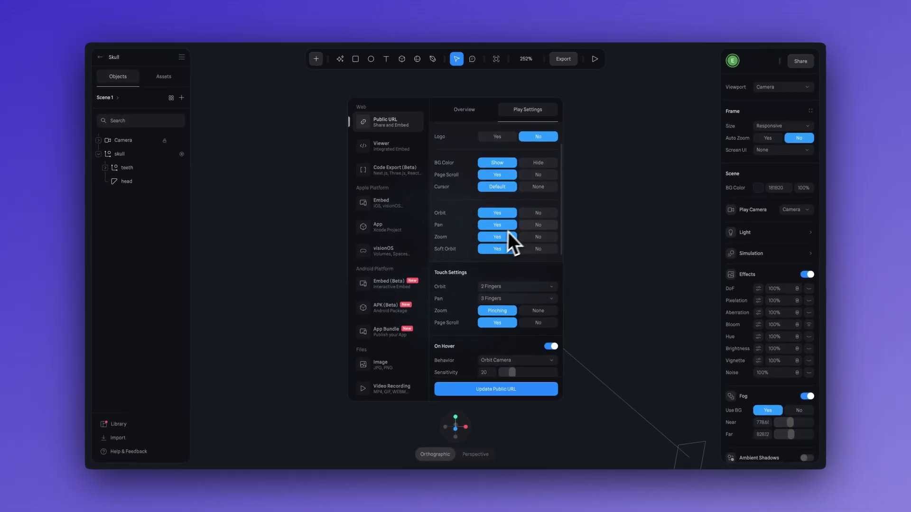
left_click(538, 213)
left_click(538, 225)
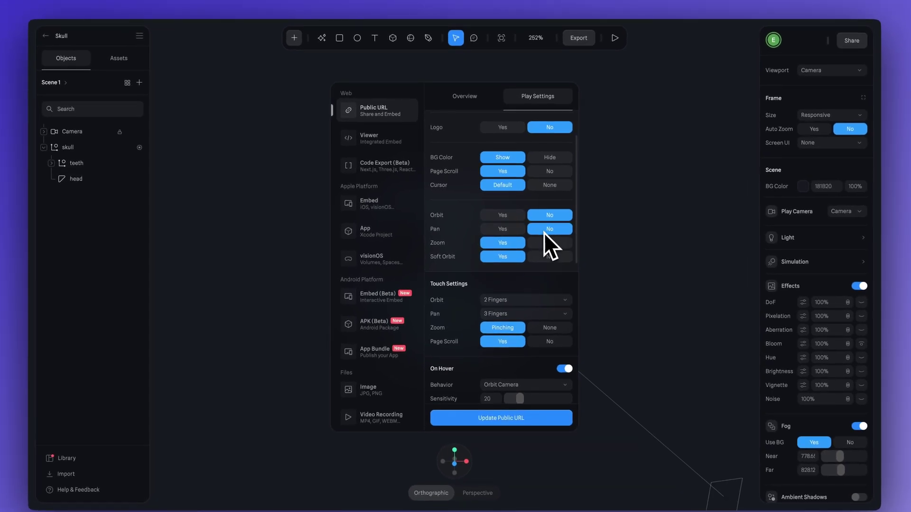
left_click(543, 243)
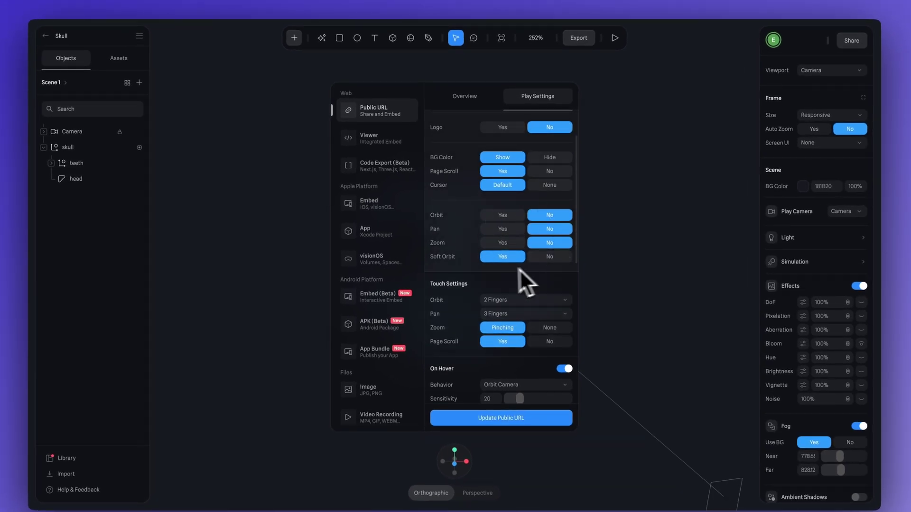
left_click(468, 101)
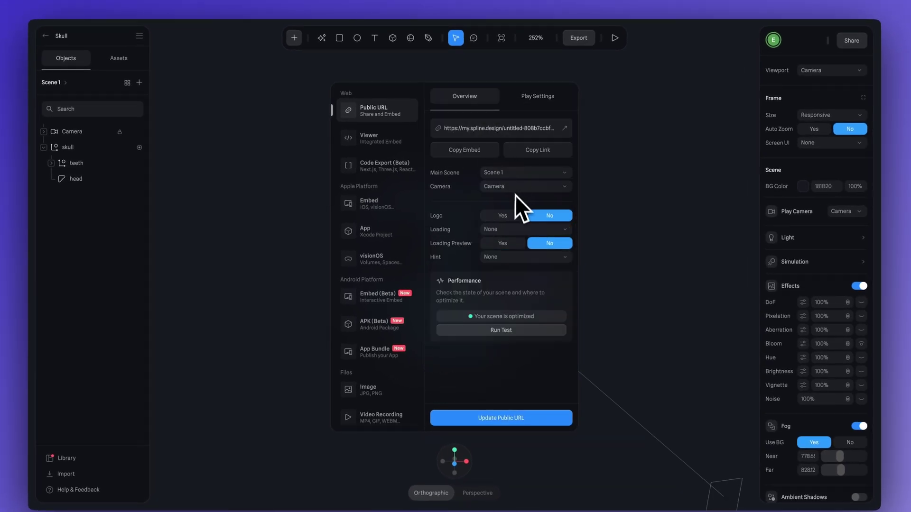
left_click(502, 419)
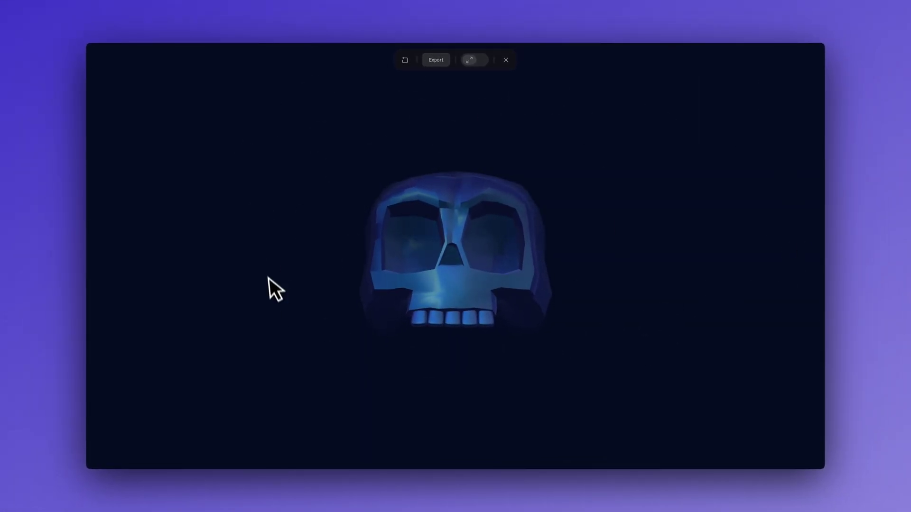
Close the play preview to get back to the skull scene editor.
left_click(505, 60)
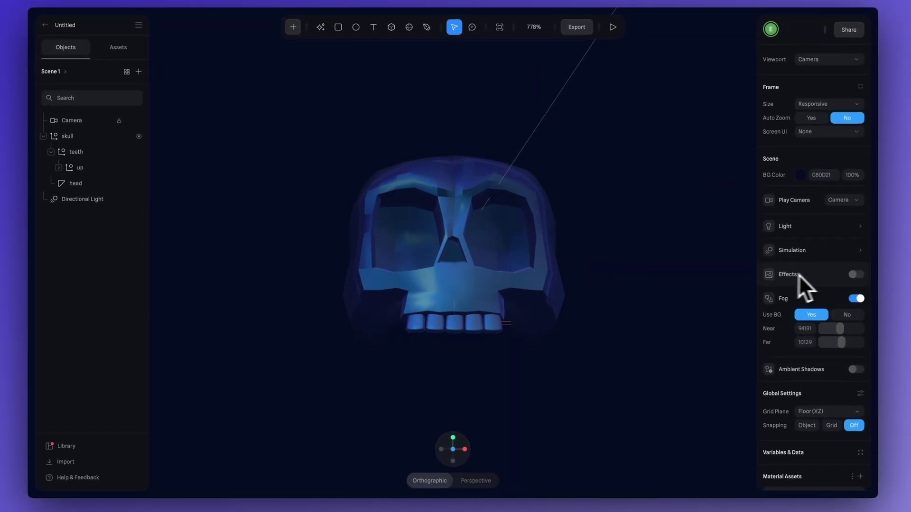
Turn on post-processing and make the Vignette effect visible, checking the preview.
left_click(856, 274)
scroll(853, 276, "down", 3)
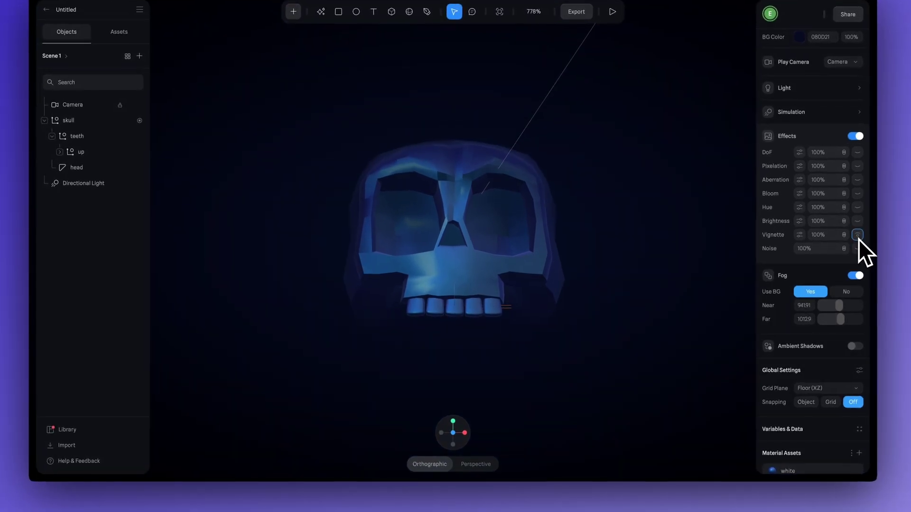
left_click(808, 255)
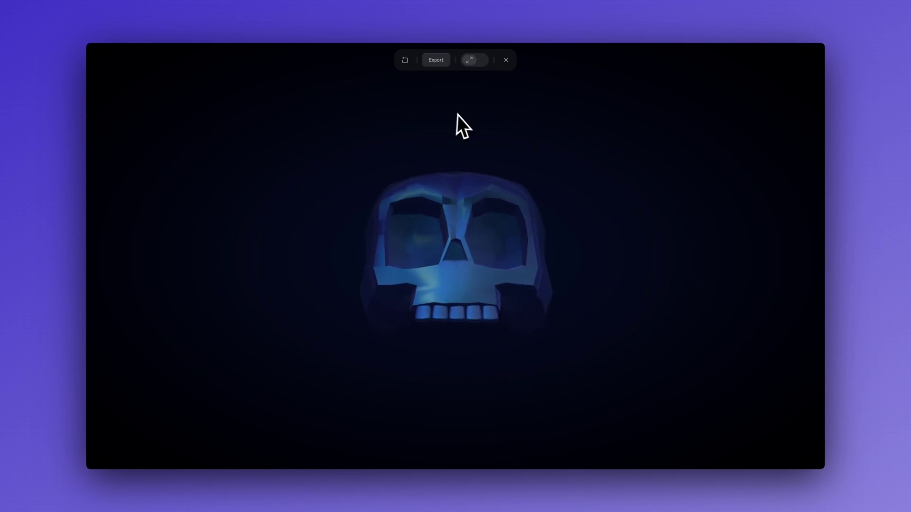
left_click(506, 60)
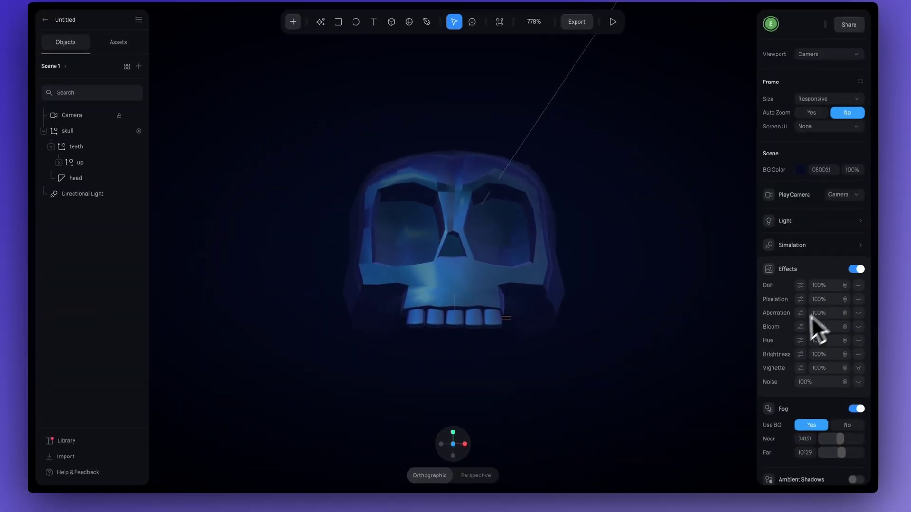
Turn on the Bloom glow effect and deselect the skull to view the result.
left_click(859, 325)
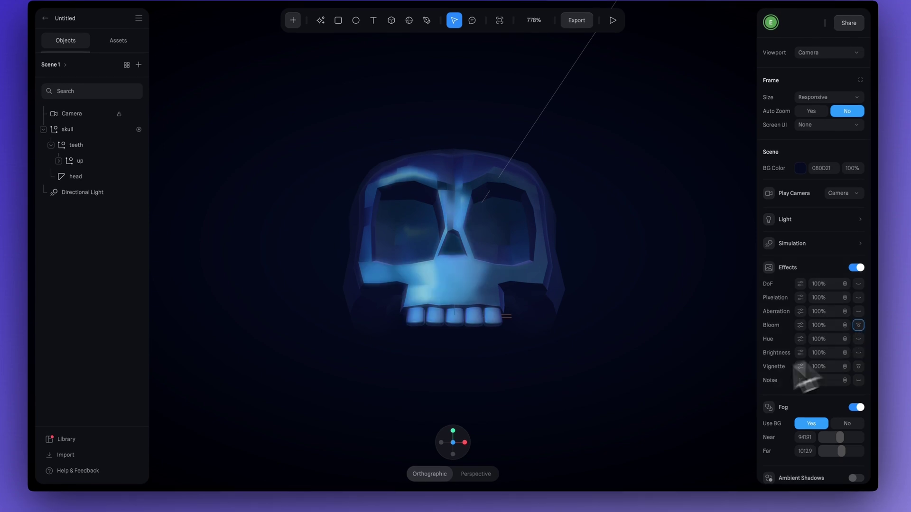
left_click(404, 322)
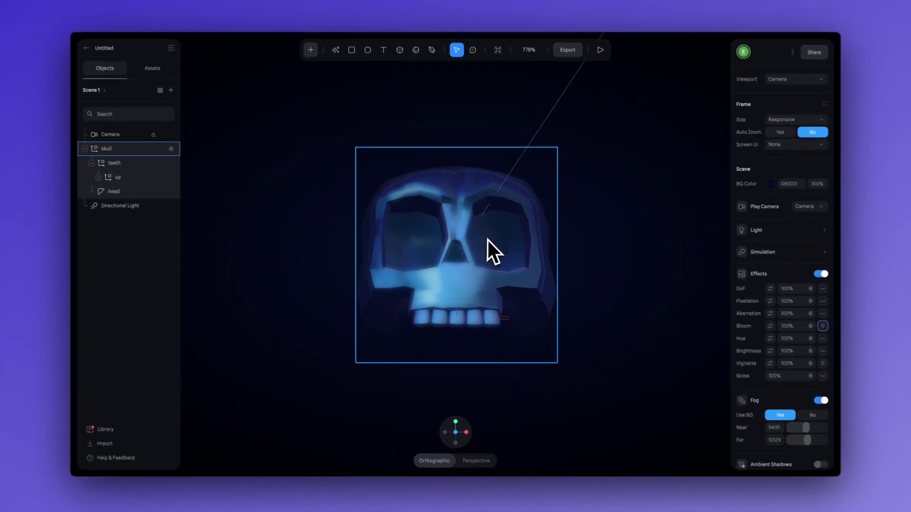
left_click(355, 244)
left_click(458, 193)
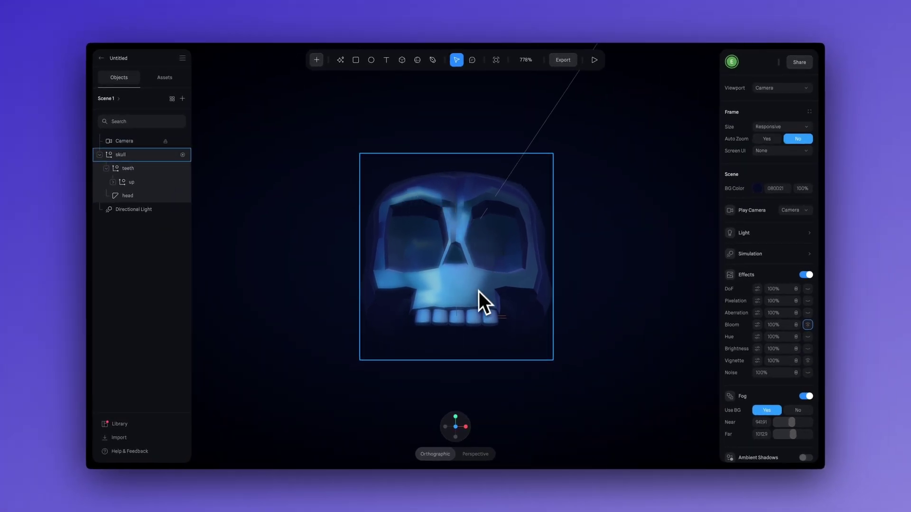
left_click(646, 281)
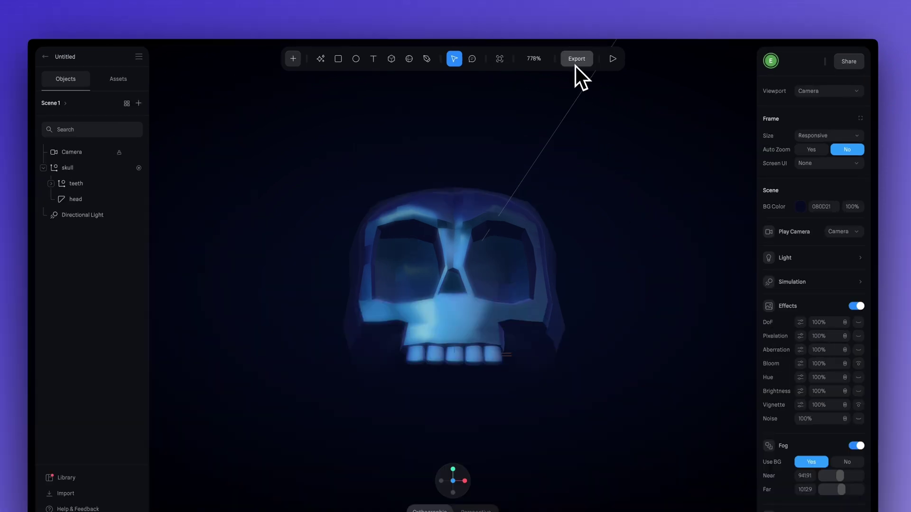
Run the Performance test from the Export panel.
left_click(575, 66)
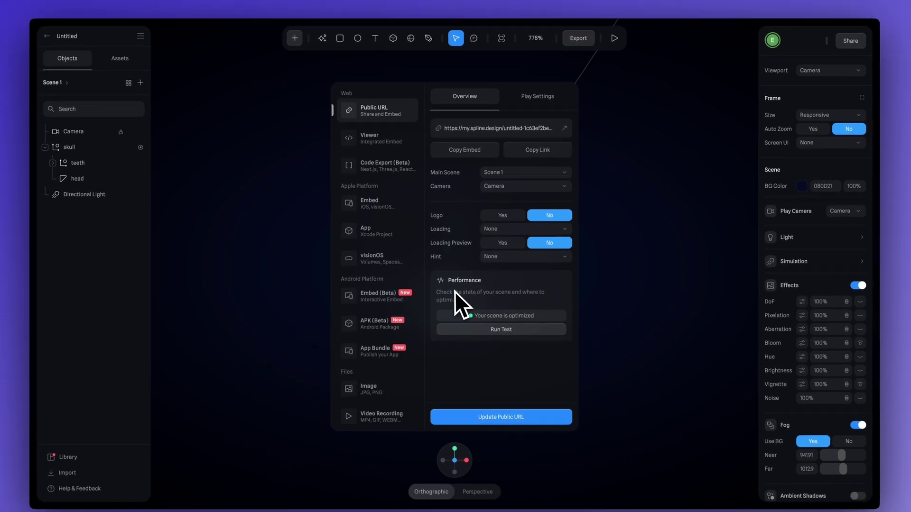
left_click(483, 331)
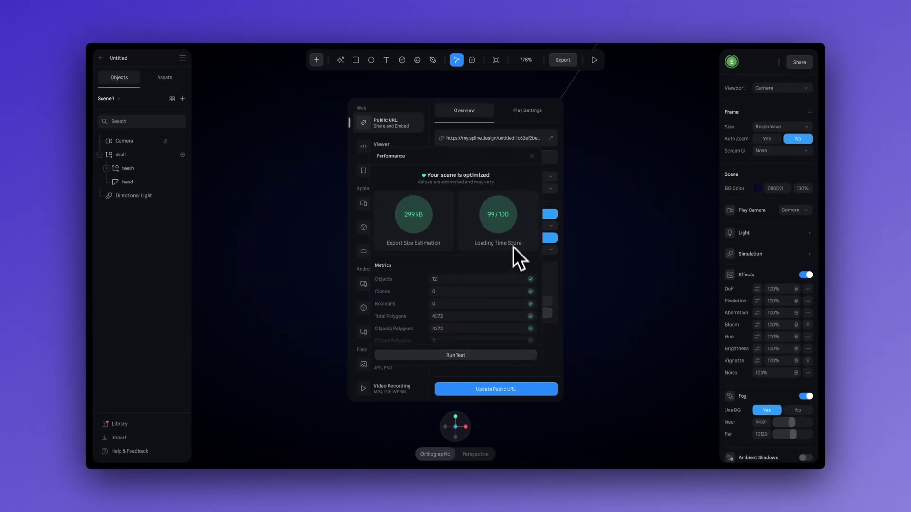
mouse_move(505, 222)
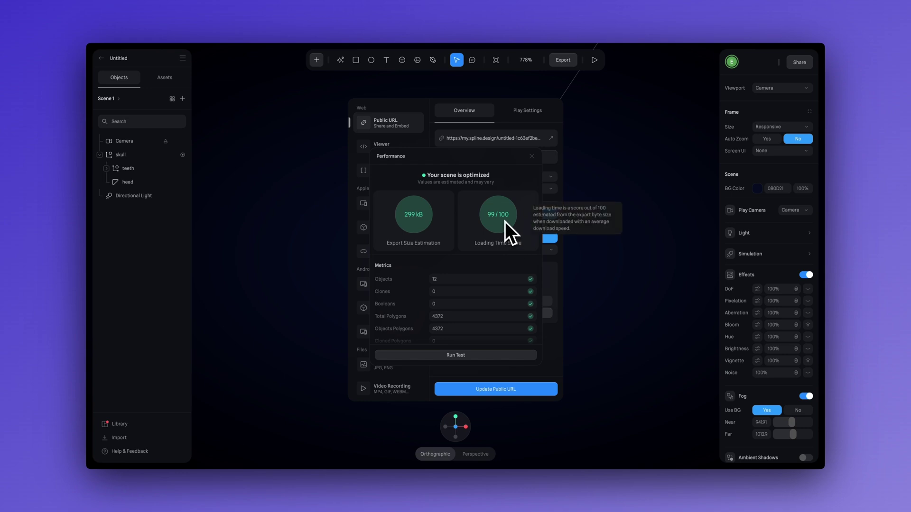
Remove the unused Default Color asset listed under Opportunities.
scroll(445, 224, "down", 5)
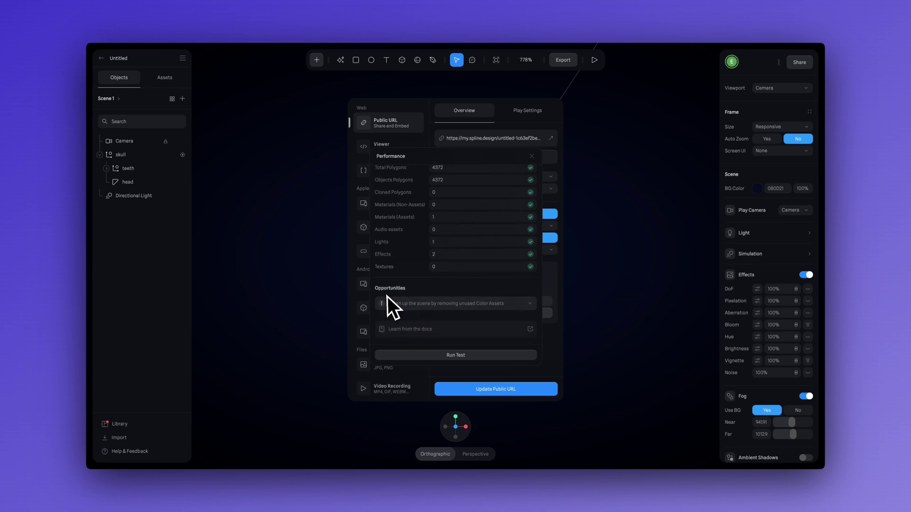
left_click(398, 303)
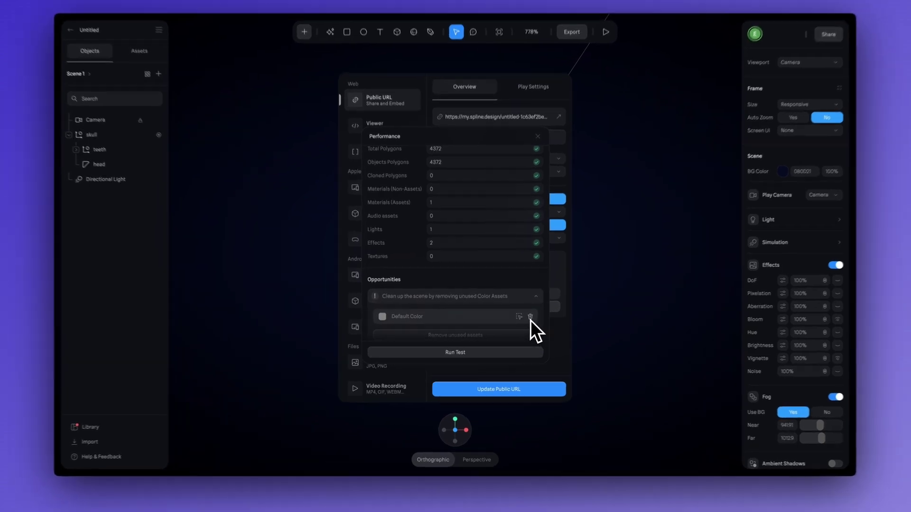
left_click(524, 322)
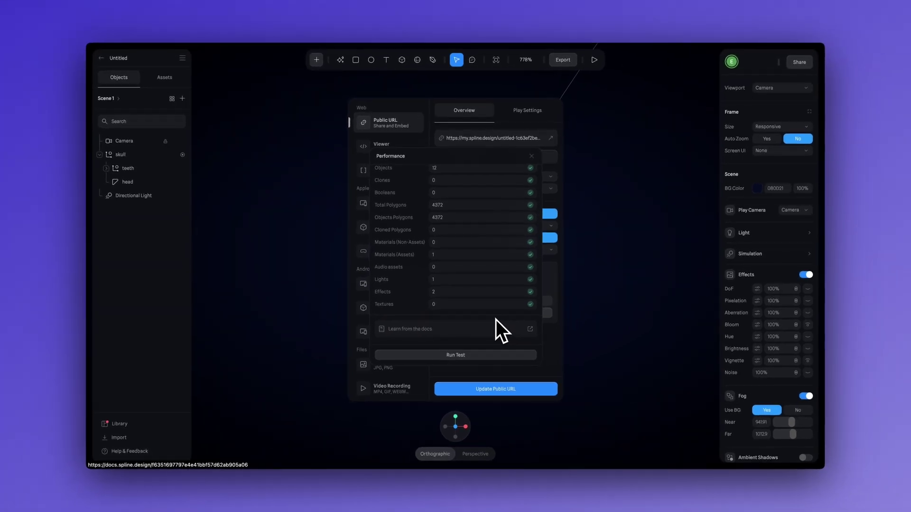
scroll(501, 309, "up", 5)
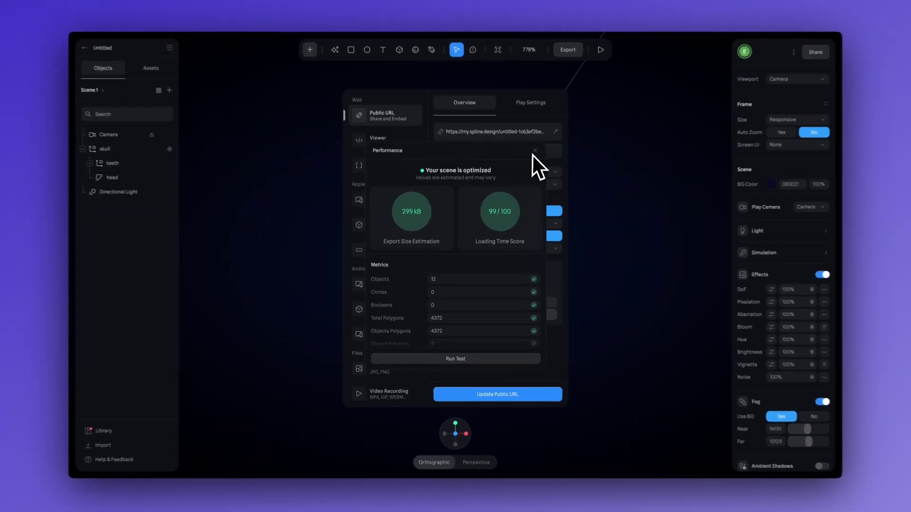
Update the public URL, copy the embed code, and close the Export dialog.
left_click(531, 156)
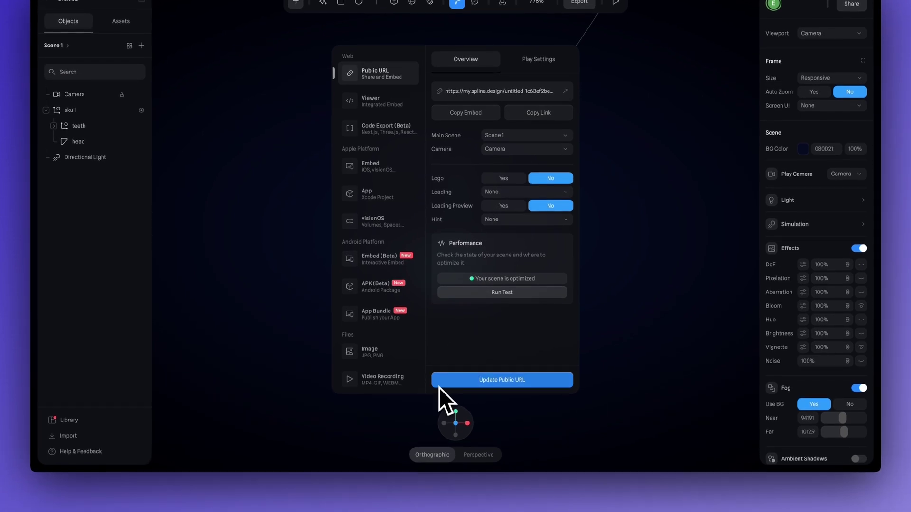
left_click(441, 380)
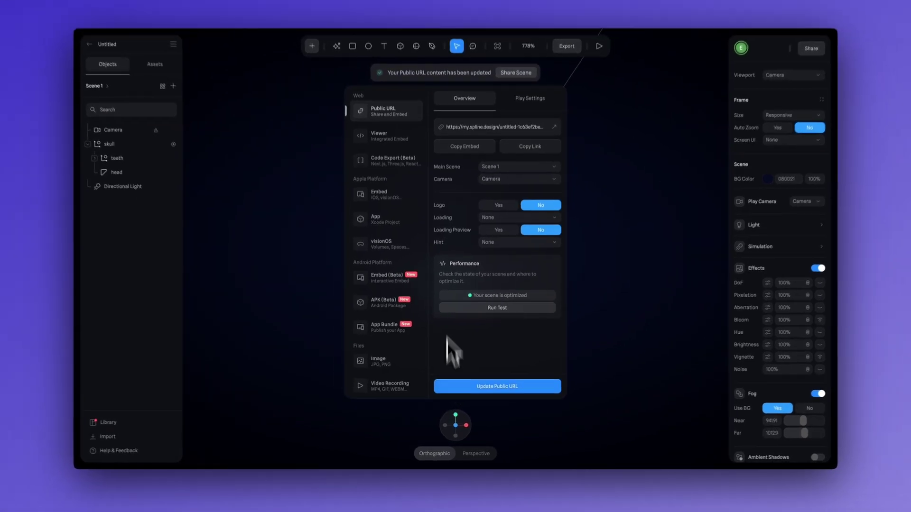
left_click(465, 164)
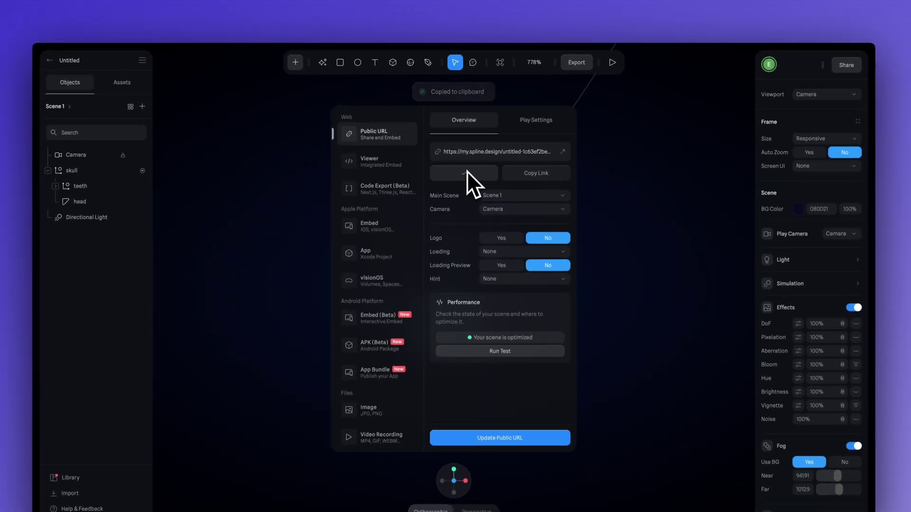
left_click(596, 112)
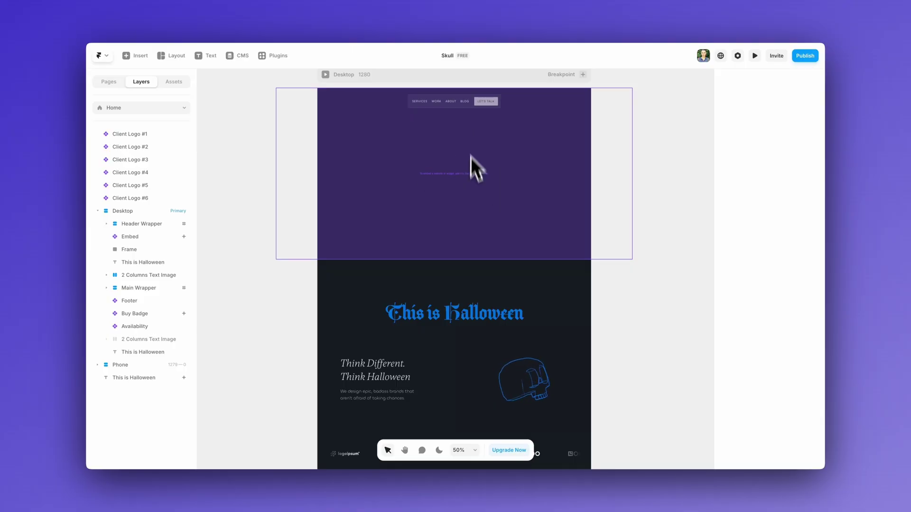
Undo an extra Utility Embed drop and select the hero's existing Embed block.
left_click(129, 56)
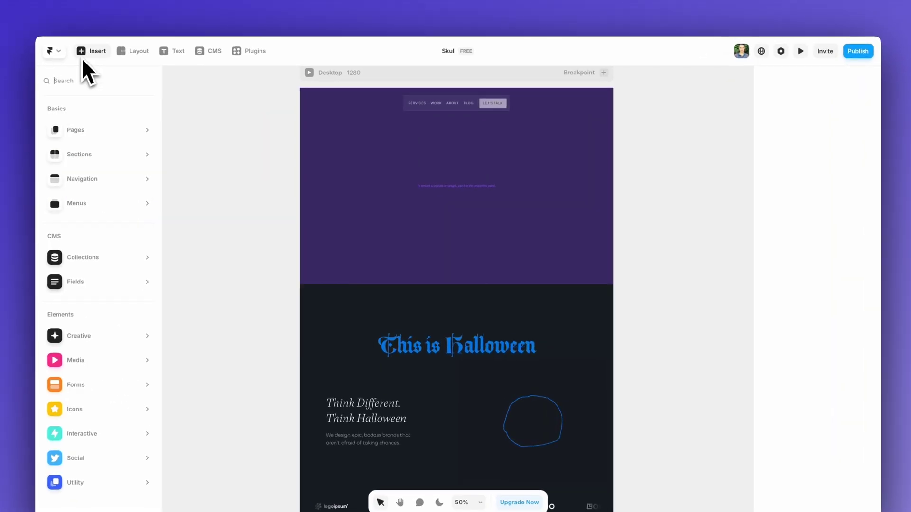
mouse_move(75, 482)
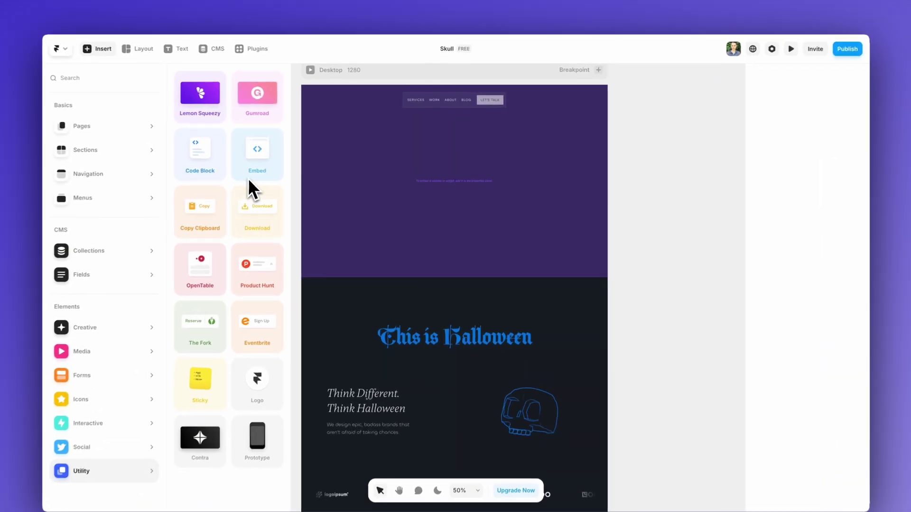
left_click_drag(279, 166, 526, 193)
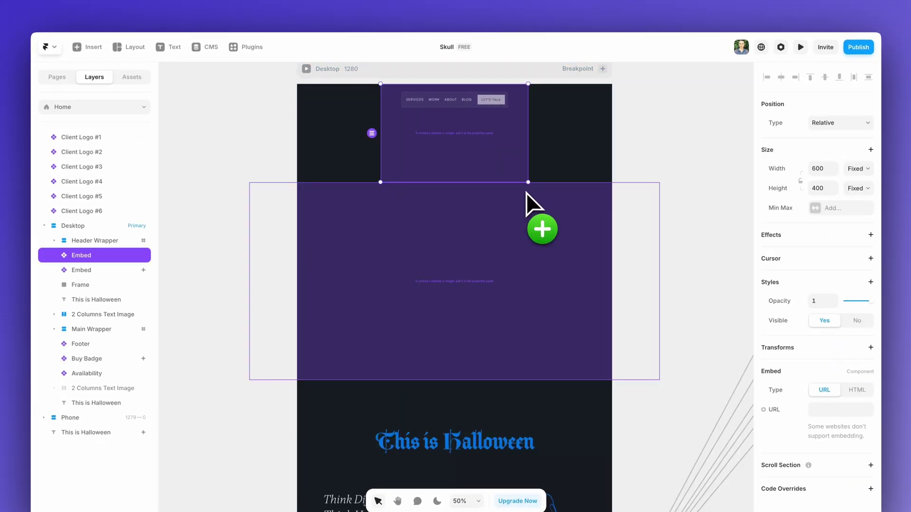
key("super+z")
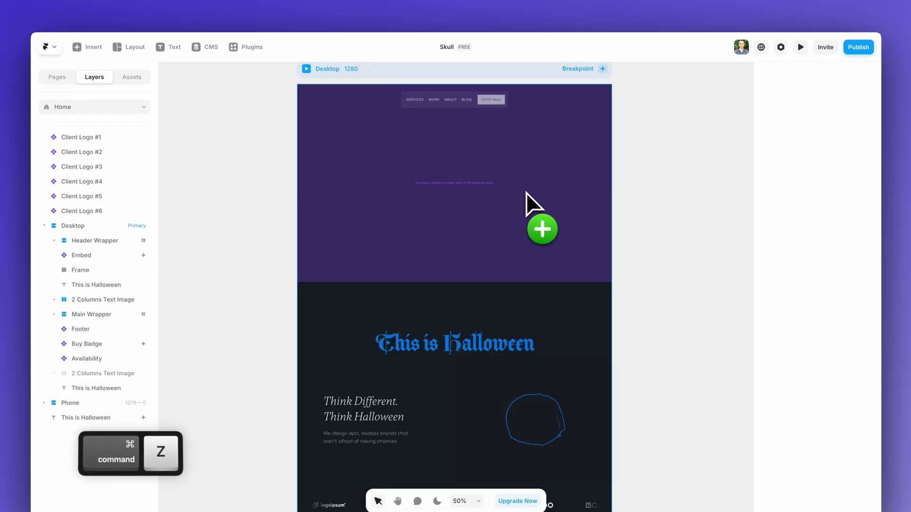
left_click(413, 238)
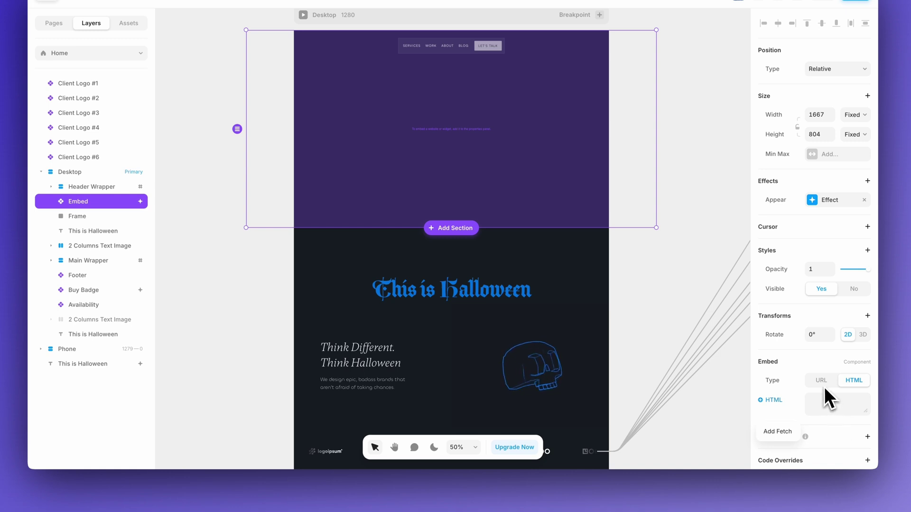
Paste the copied Spline iframe code into the Embed's HTML field and confirm.
left_click(831, 401)
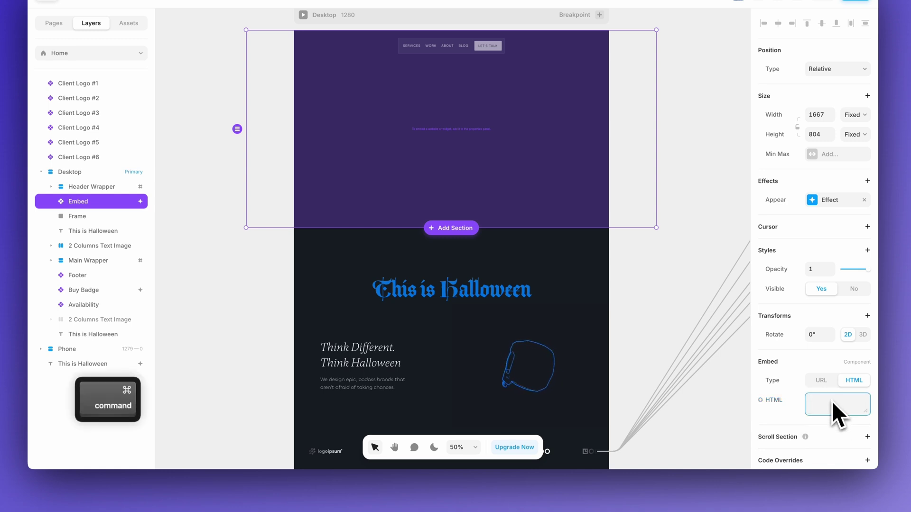
key("super+v")
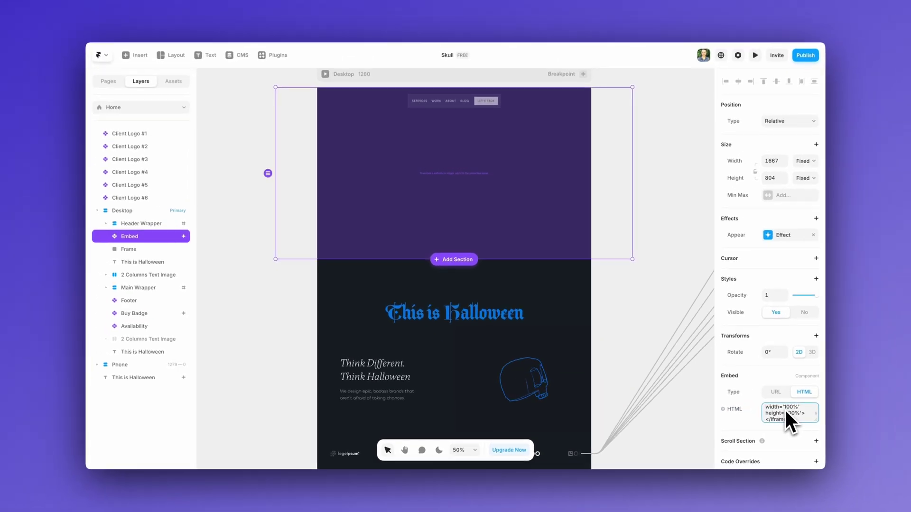
key("Return")
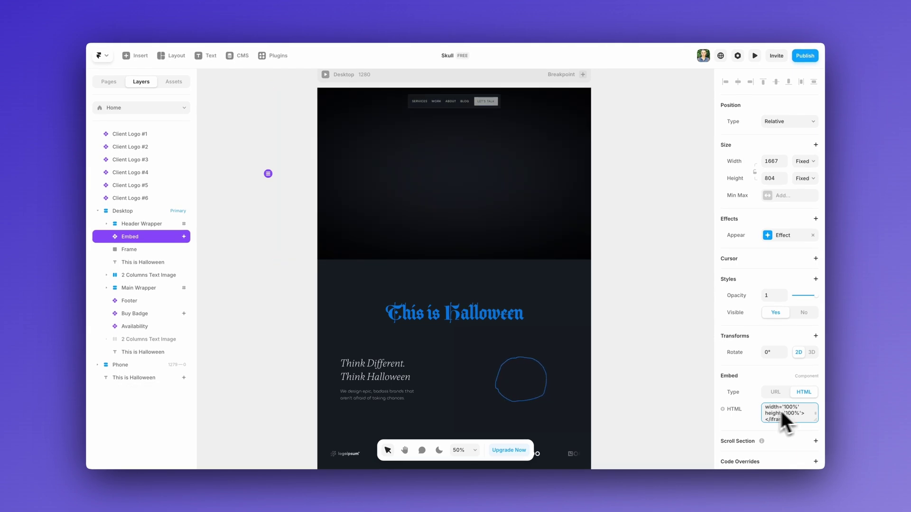